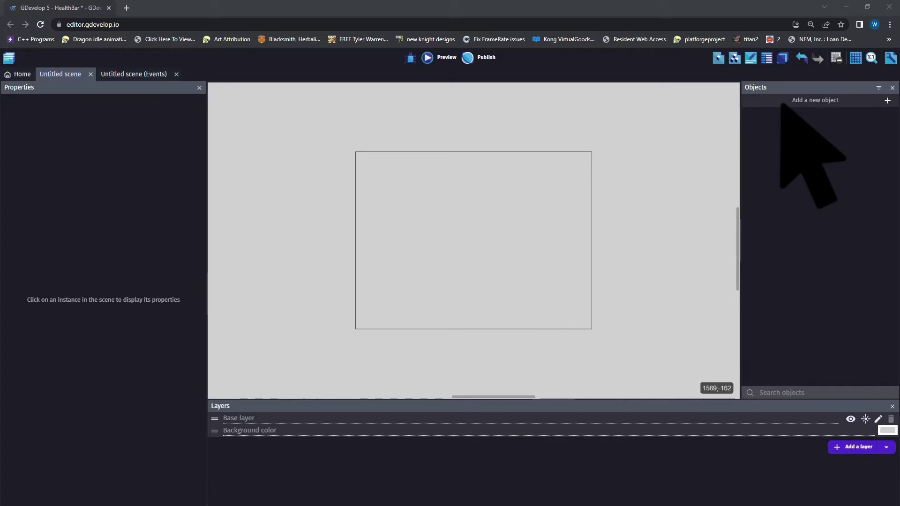
Search the asset store for Player and add the Red hero asset to the scene's objects
{"action": "left_click", "coordinate": [782, 104]}
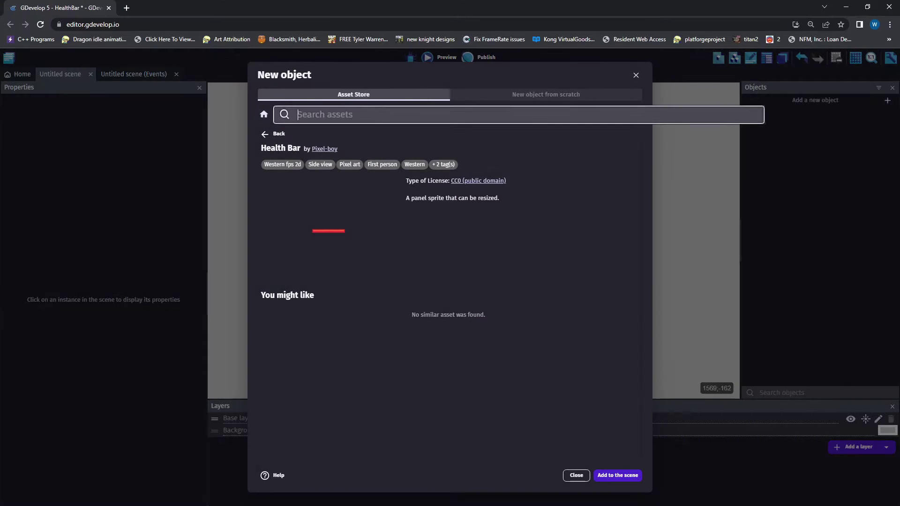
{"action": "left_click", "coordinate": [294, 114]}
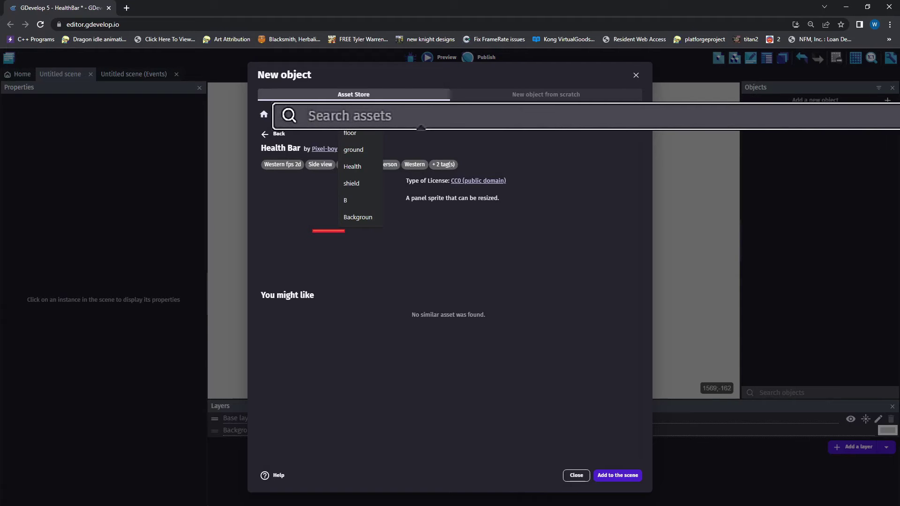
{"action": "type", "text": "Player"}
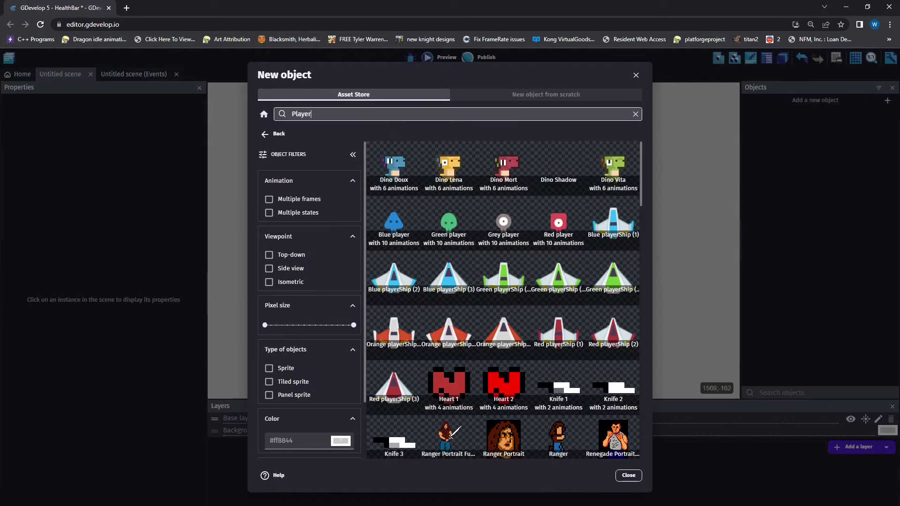
{"action": "scroll", "coordinate": [440, 290], "scroll_direction": "down", "scroll_amount": 15}
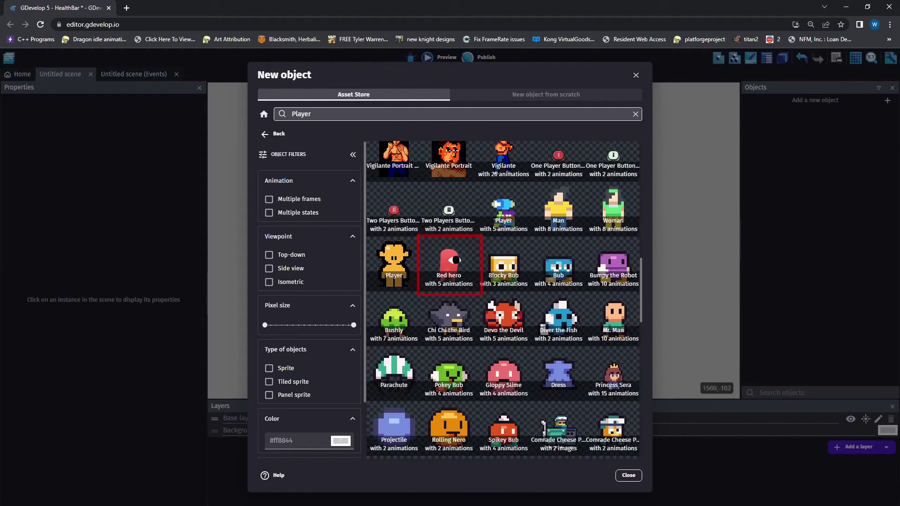
{"action": "left_click", "coordinate": [449, 262]}
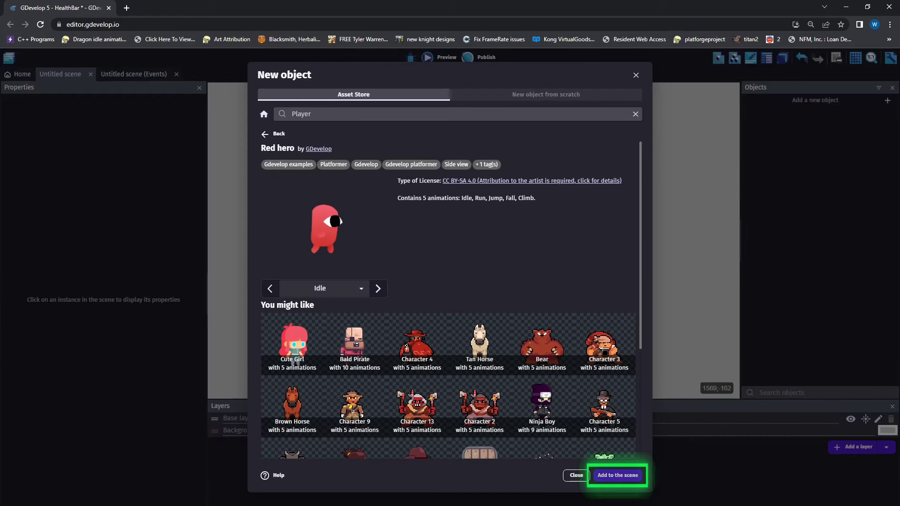
{"action": "left_click", "coordinate": [617, 476]}
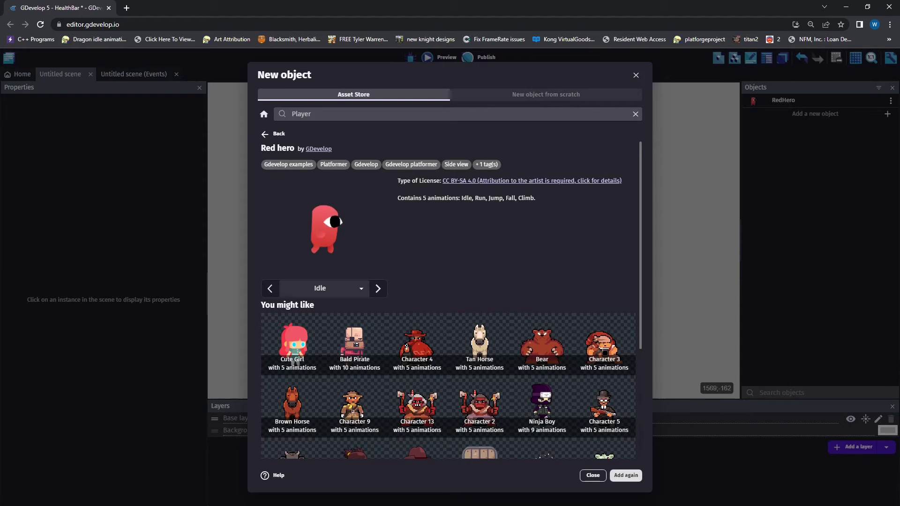
Search the asset store for Health and add the Health Bar Box panel sprite to the scene's objects
{"action": "left_click_drag", "start_coordinate": [312, 114], "coordinate": [267, 113]}
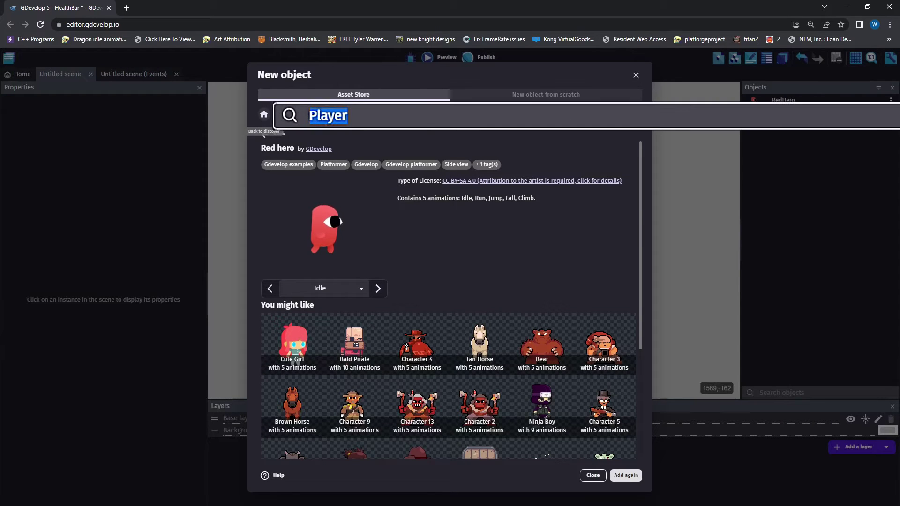
{"action": "type", "text": "Health"}
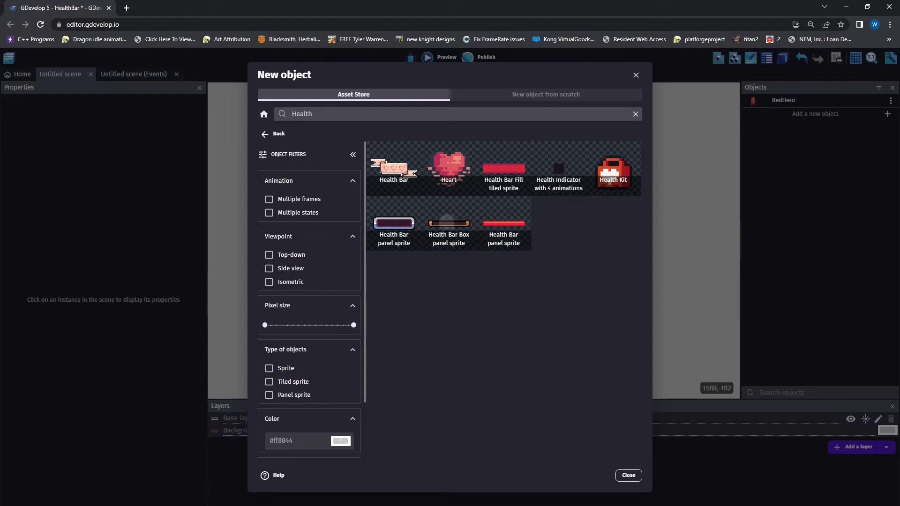
{"action": "left_click", "coordinate": [448, 224]}
{"action": "left_click", "coordinate": [617, 475]}
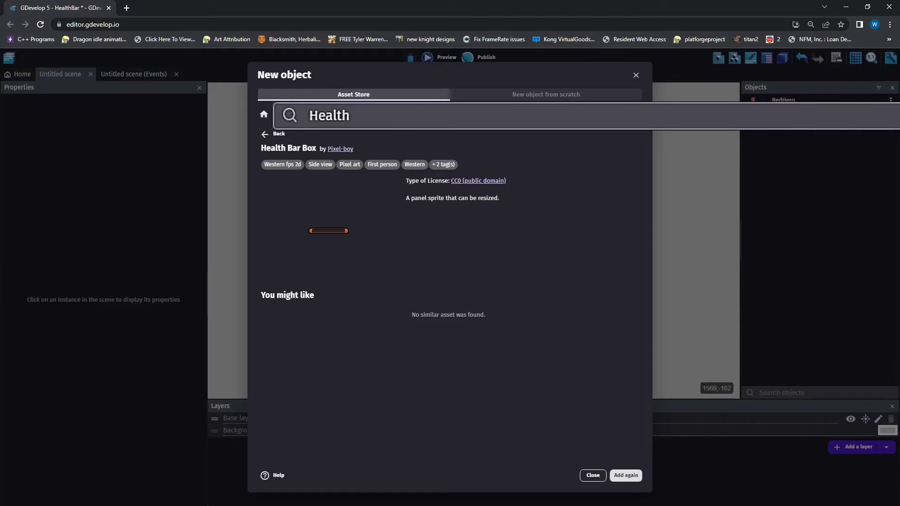
Return to the Health results, add the thin red Health Bar panel sprite, and close the asset store
{"action": "key", "text": "Return"}
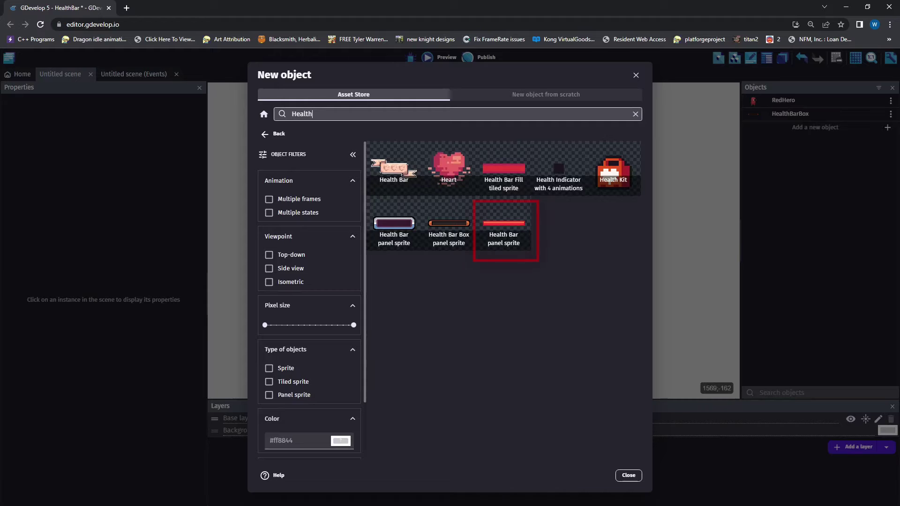
{"action": "left_click", "coordinate": [503, 225]}
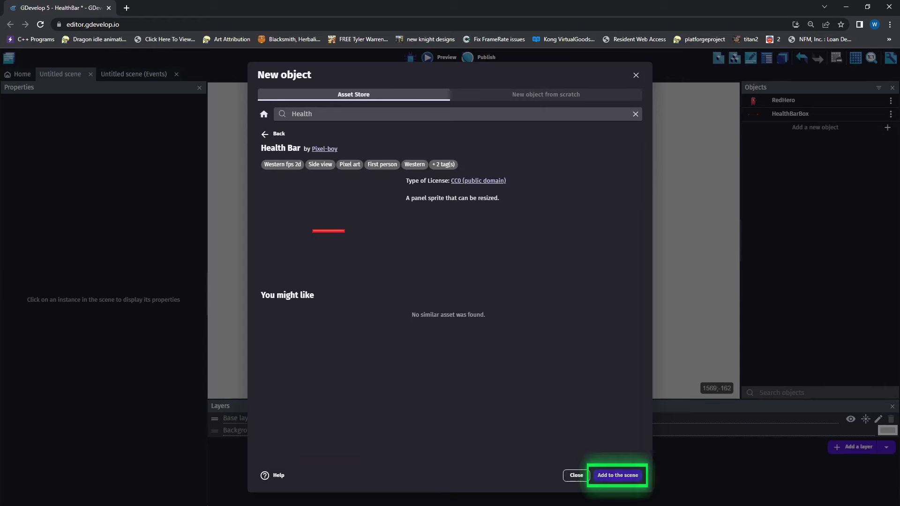
{"action": "left_click", "coordinate": [617, 476]}
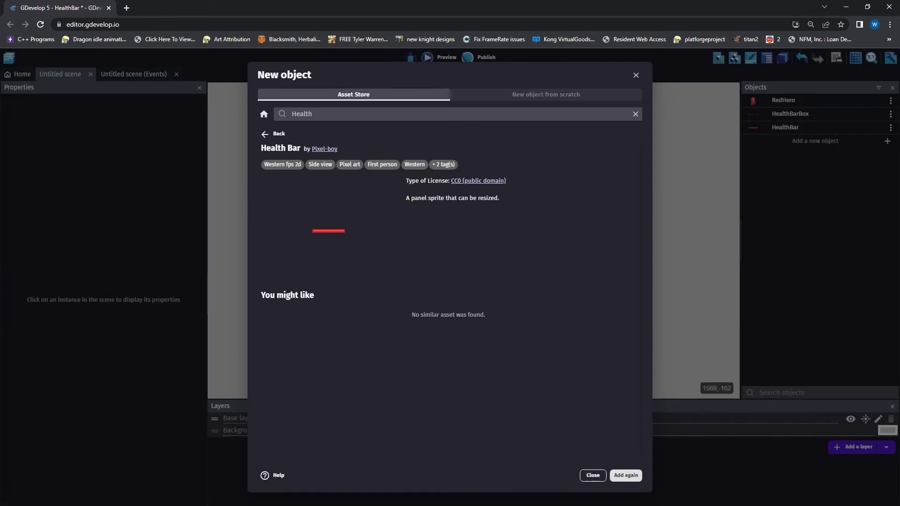
{"action": "left_click", "coordinate": [592, 475]}
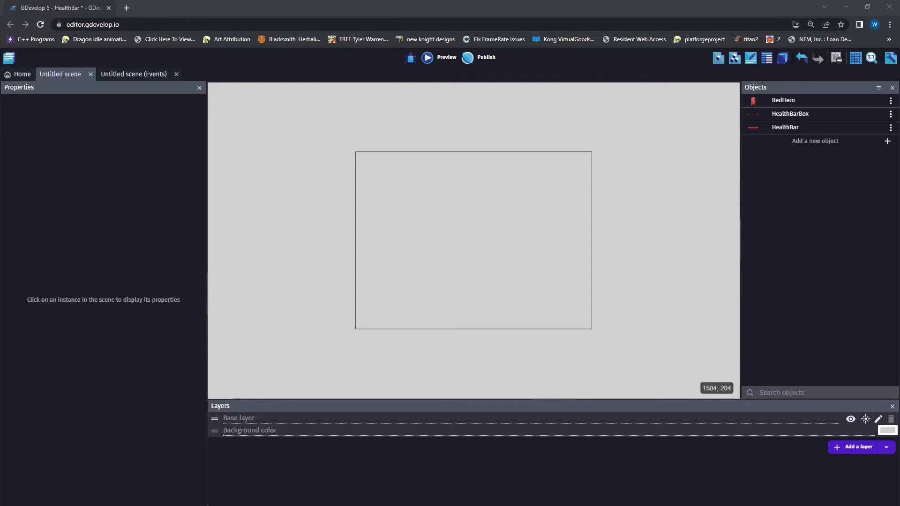
Place RedHero in the lower middle of the scene frame, with HealthBarBox and HealthBar above it
{"action": "left_click_drag", "start_coordinate": [783, 101], "coordinate": [465, 276]}
{"action": "mouse_move", "coordinate": [791, 113]}
{"action": "left_mouse_down"}
{"action": "mouse_move", "coordinate": [607, 129]}
{"action": "mouse_move", "coordinate": [468, 196]}
{"action": "left_mouse_up"}
{"action": "mouse_move", "coordinate": [785, 127]}
{"action": "left_mouse_down"}
{"action": "mouse_move", "coordinate": [515, 177]}
{"action": "mouse_move", "coordinate": [469, 196]}
{"action": "left_mouse_up"}
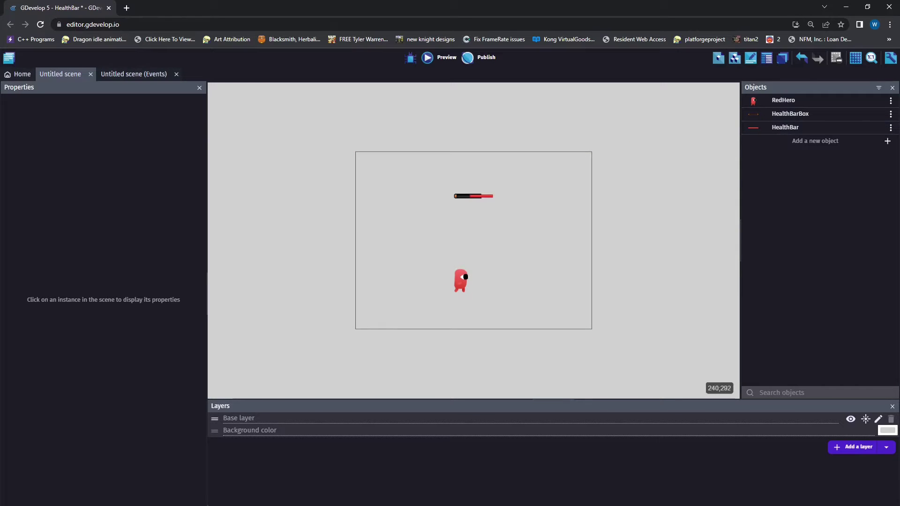
Try stretching the RedHero instance freely from its corner and undo the resize
{"action": "left_click", "coordinate": [461, 280]}
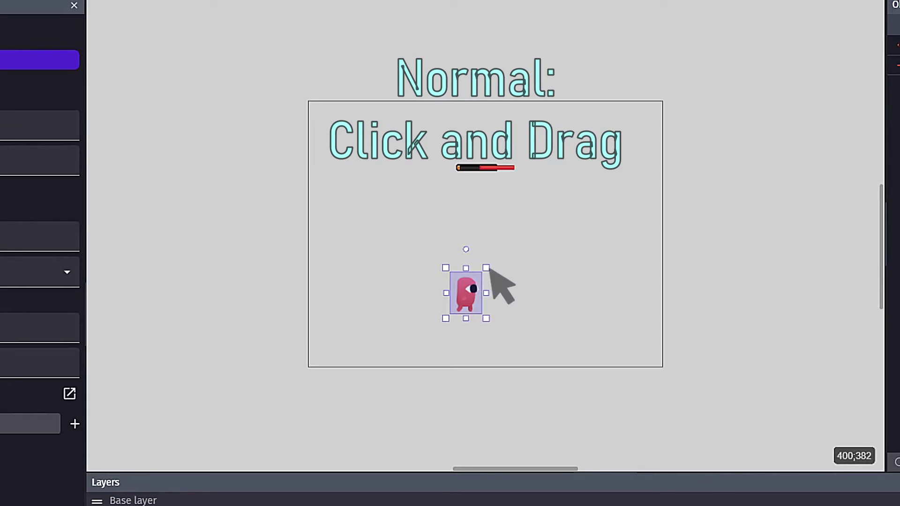
{"action": "left_click_drag", "start_coordinate": [487, 269], "coordinate": [549, 224]}
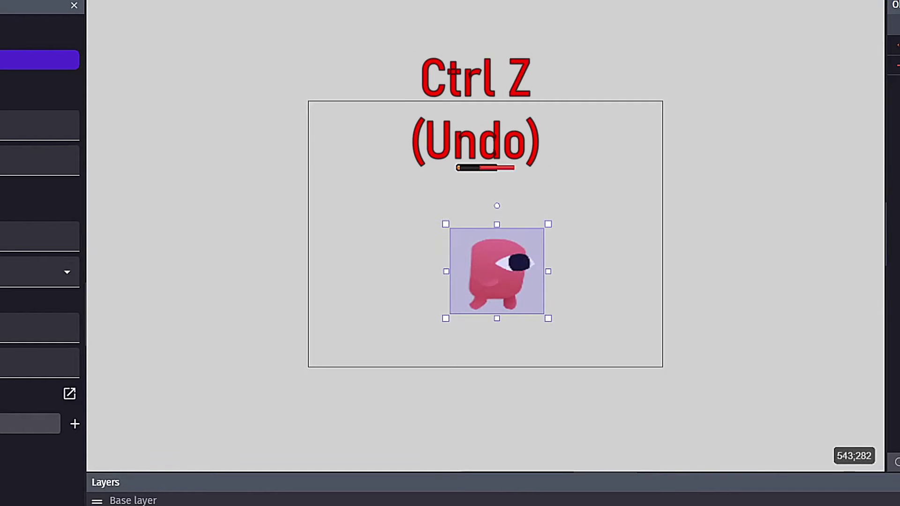
{"action": "key", "text": "ctrl+z"}
Enlarge the RedHero instance proportionally to about 167 by 220
{"action": "left_click", "coordinate": [464, 290]}
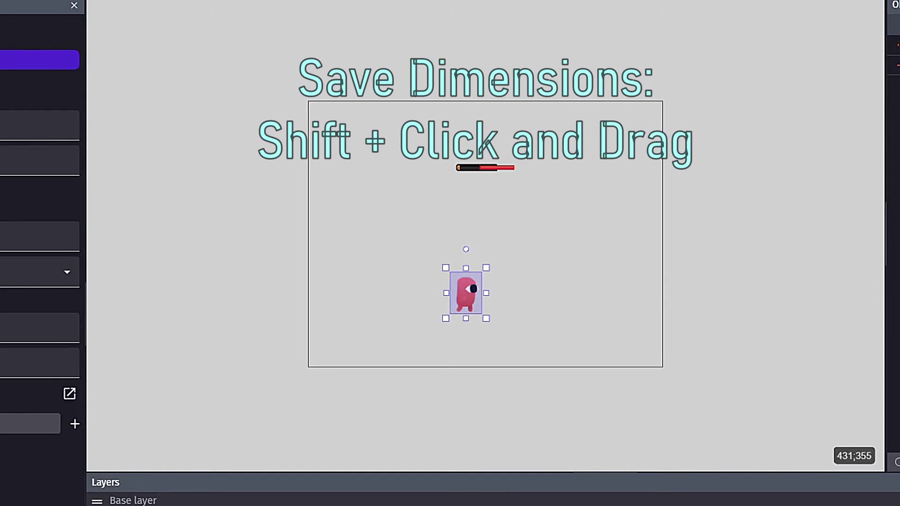
{"action": "left_click_drag", "start_coordinate": [485, 263], "coordinate": [529, 212], "text": "shift"}
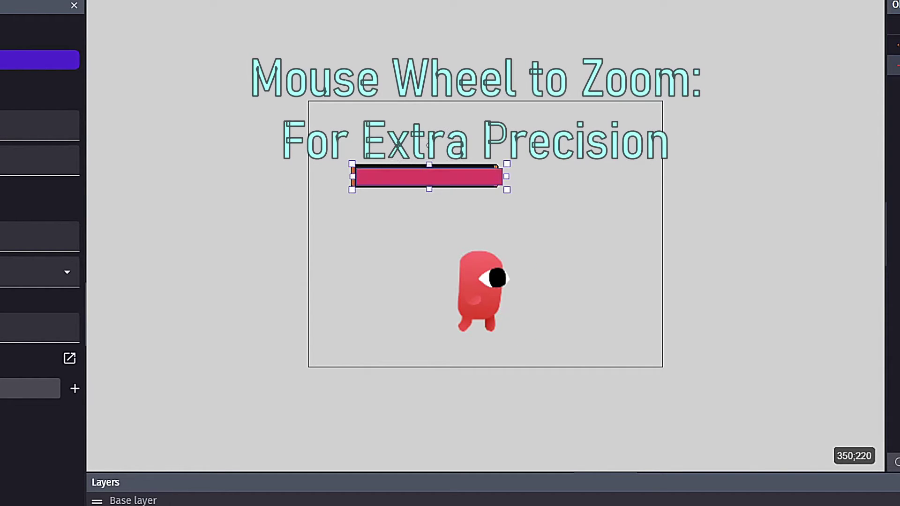
Resize the HealthBar instance to about 311 by 43 so it fits the health bar box
{"action": "scroll", "coordinate": [456, 188], "scroll_direction": "up", "scroll_amount": 2}
{"action": "scroll", "coordinate": [410, 232], "scroll_direction": "up", "scroll_amount": 4}
{"action": "scroll", "coordinate": [404, 260], "scroll_direction": "up", "scroll_amount": 1}
{"action": "left_click_drag", "start_coordinate": [612, 191], "coordinate": [593, 192]}
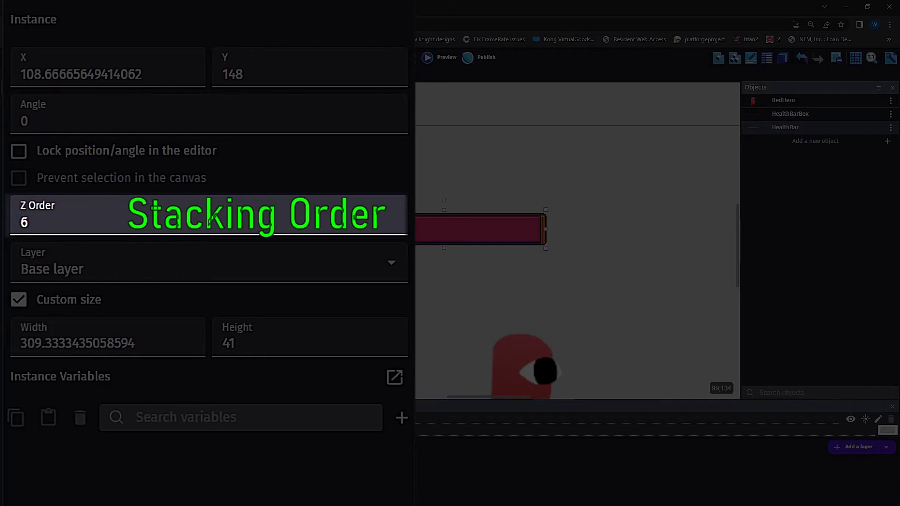
{"action": "left_click", "coordinate": [543, 229]}
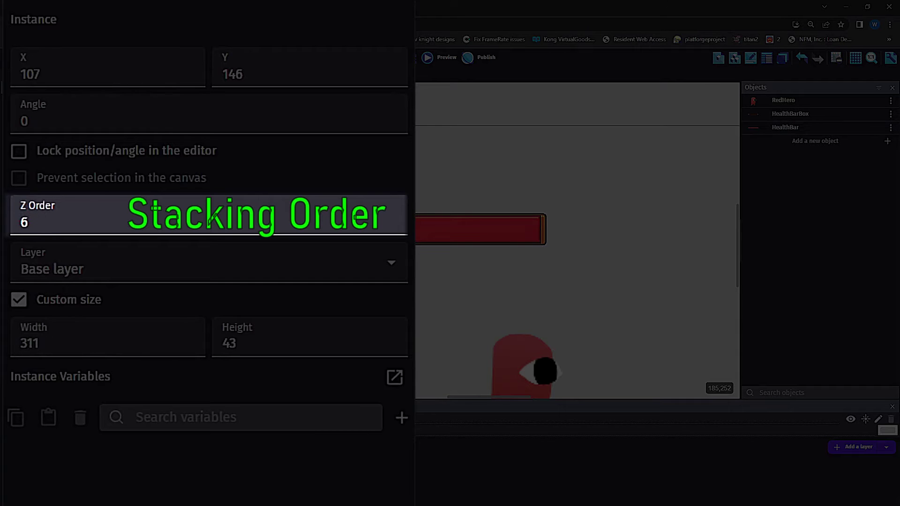
{"action": "left_click", "coordinate": [478, 229]}
{"action": "left_click", "coordinate": [478, 281]}
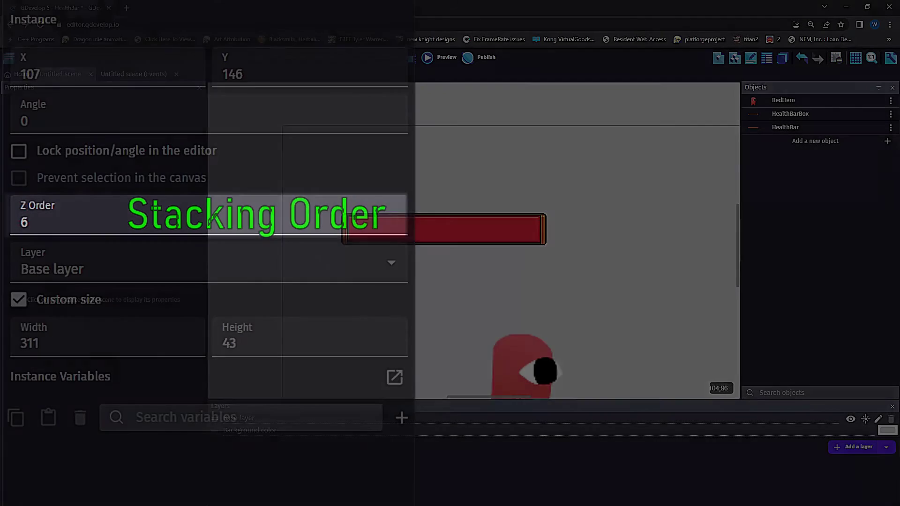
Select the health bar together with its box and move both to sit centred above RedHero
{"action": "left_click_drag", "start_coordinate": [317, 184], "coordinate": [573, 315]}
{"action": "left_click_drag", "start_coordinate": [537, 234], "coordinate": [611, 229]}
{"action": "left_click", "coordinate": [619, 259]}
{"action": "scroll", "coordinate": [619, 260], "scroll_direction": "down", "scroll_amount": 3}
{"action": "left_click_drag", "start_coordinate": [503, 397], "coordinate": [517, 396]}
{"action": "scroll", "coordinate": [490, 321], "scroll_direction": "down", "scroll_amount": 1}
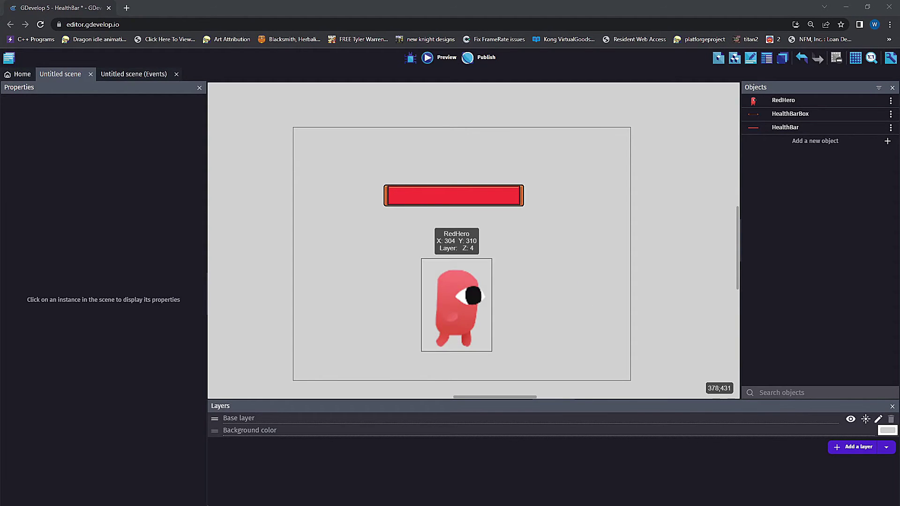
Add an object variable named Health to RedHero as a Number with value 25
{"action": "double_click", "coordinate": [457, 305]}
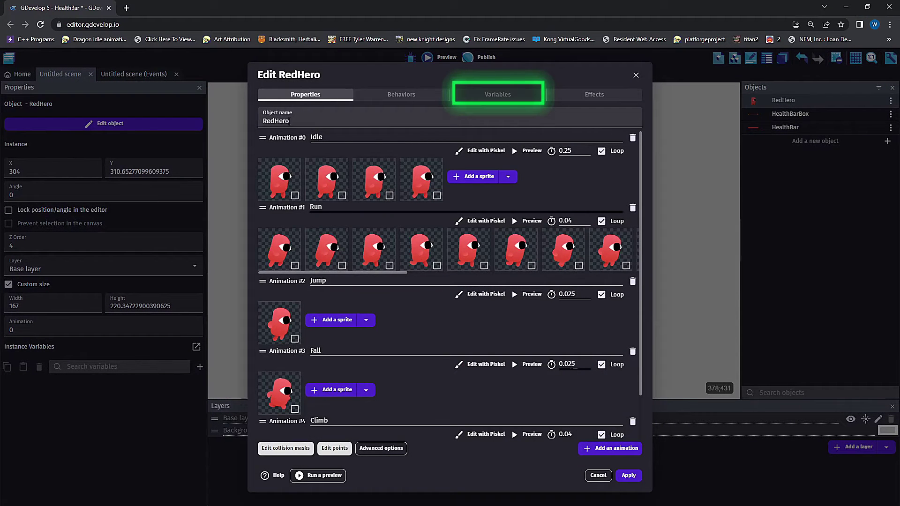
{"action": "left_click", "coordinate": [497, 94]}
{"action": "left_click", "coordinate": [615, 114]}
{"action": "type", "text": "Health"}
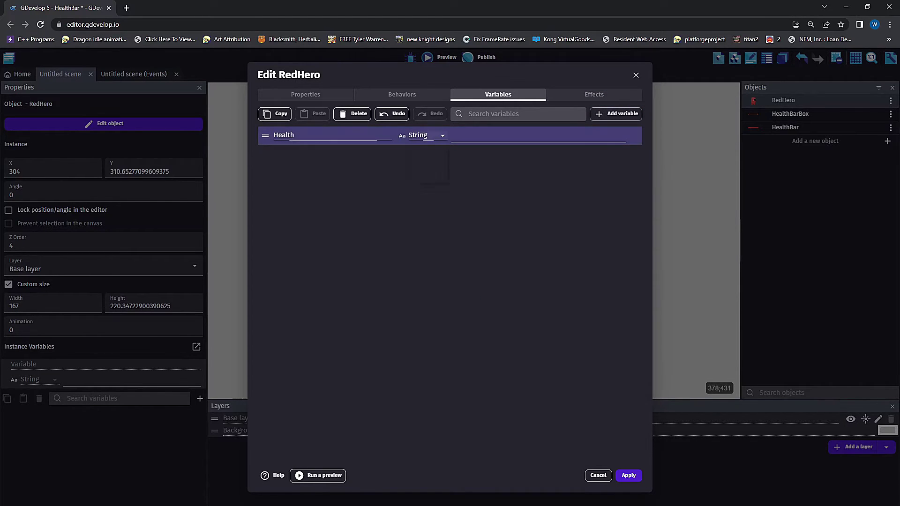
{"action": "left_click", "coordinate": [426, 135]}
{"action": "left_click", "coordinate": [422, 152]}
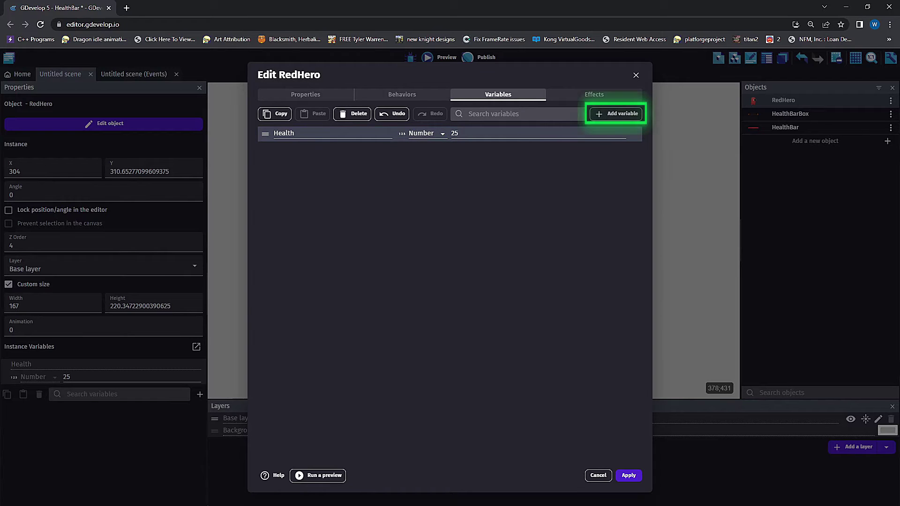
Add a second RedHero variable named MaxHealth as a Number with value 25 and apply the changes
{"action": "left_click", "coordinate": [616, 113]}
{"action": "type", "text": "MaxHealth"}
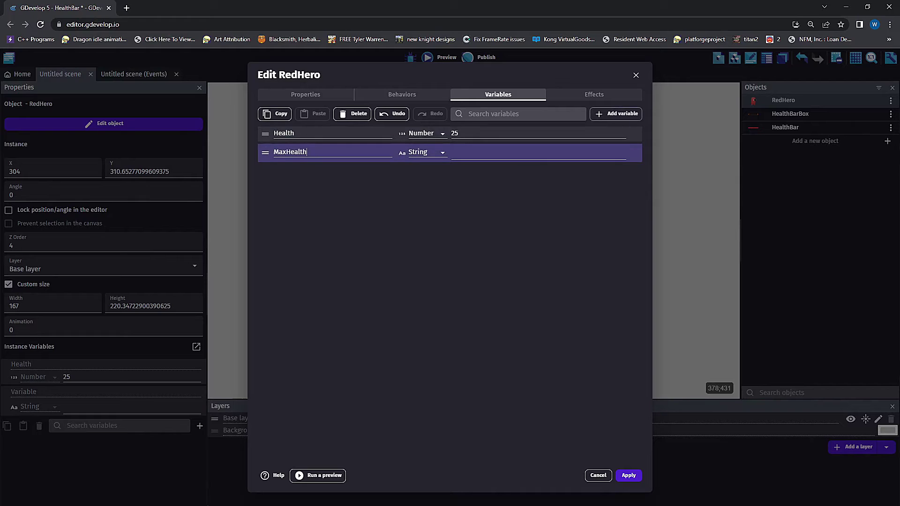
{"action": "left_click", "coordinate": [431, 151]}
{"action": "left_click", "coordinate": [424, 167]}
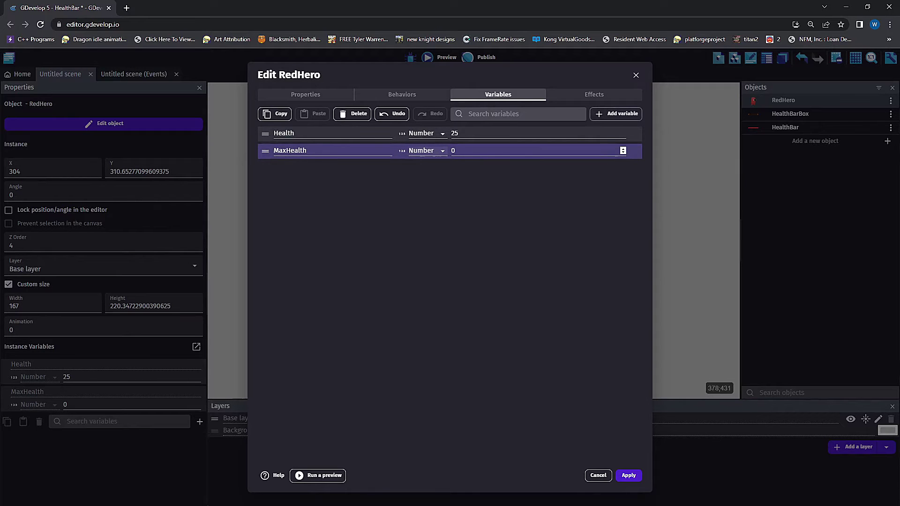
{"action": "type", "text": "25"}
{"action": "left_click", "coordinate": [628, 476]}
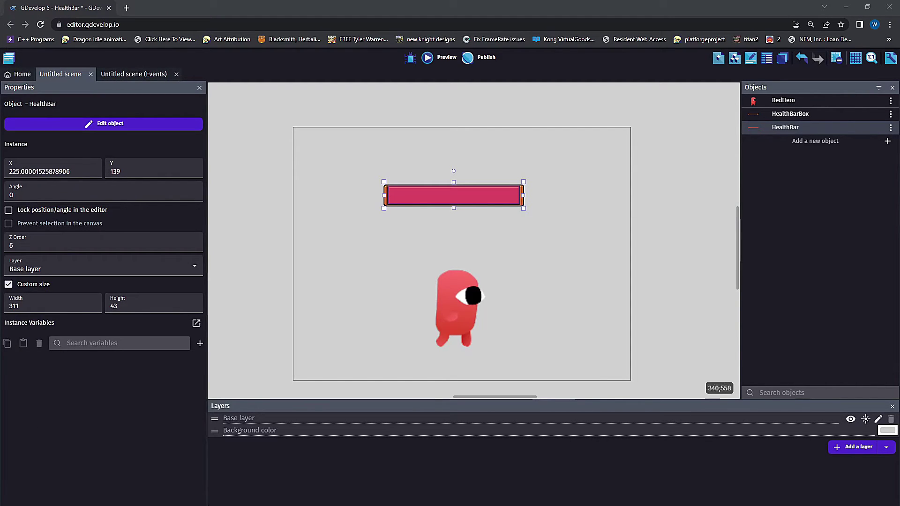
Try shortening the HealthBar instance from its right edge to illustrate lost health
{"action": "left_click", "coordinate": [482, 261]}
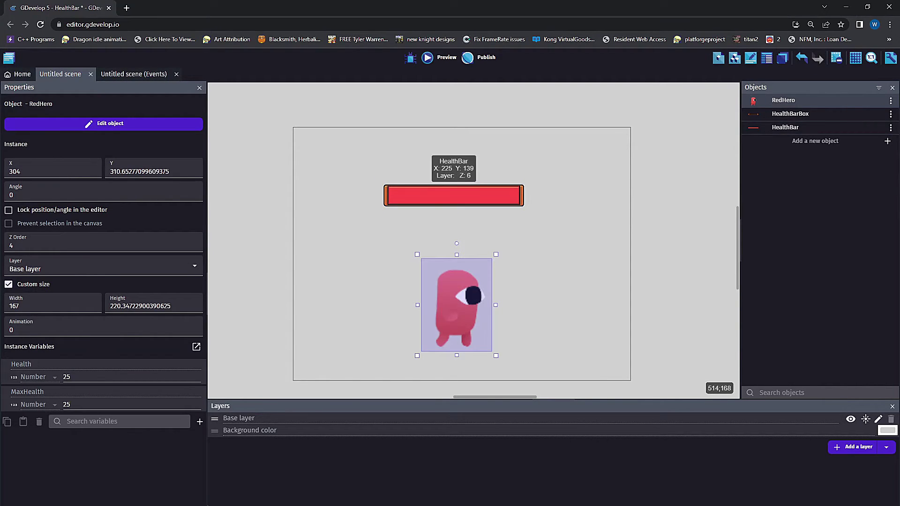
{"action": "left_click", "coordinate": [514, 198]}
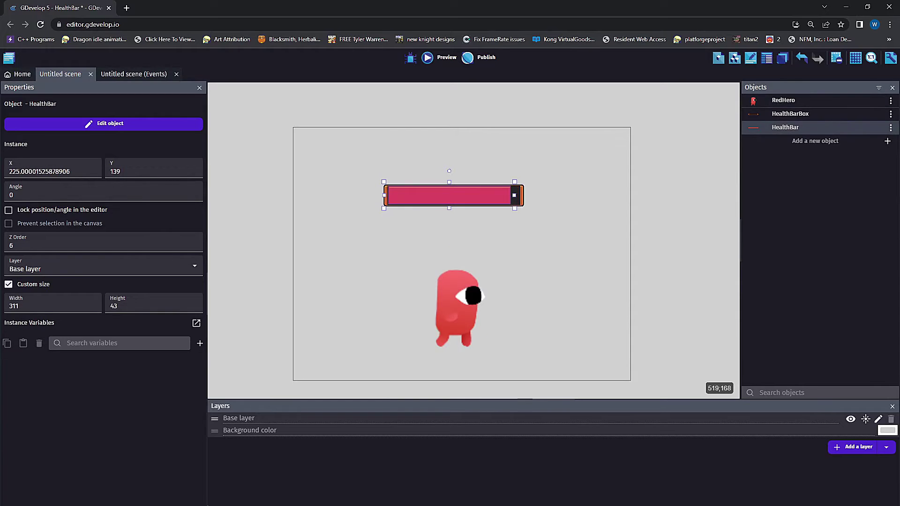
{"action": "left_click_drag", "start_coordinate": [512, 195], "coordinate": [426, 195]}
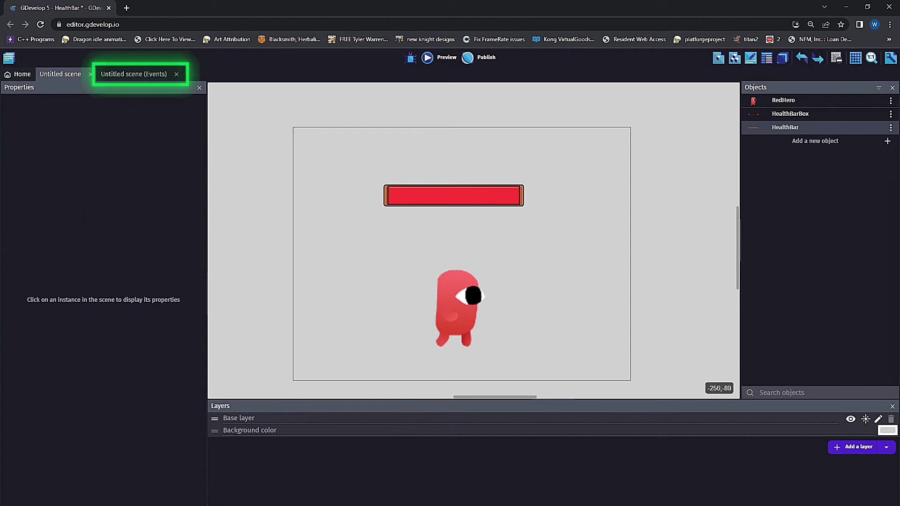
In the scene's events, add a condition that checks whether the left (primary) mouse button is pressed or a touch is held
{"action": "left_click", "coordinate": [133, 74]}
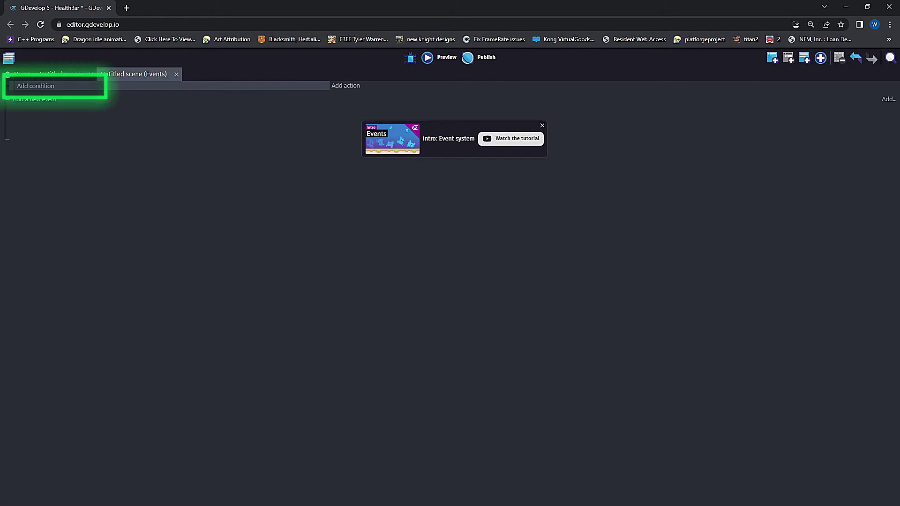
{"action": "left_click", "coordinate": [35, 86]}
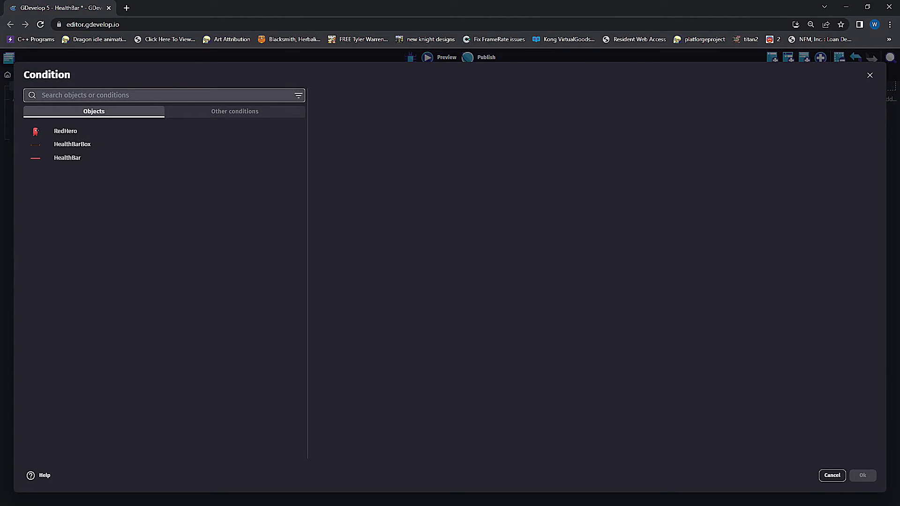
{"action": "type", "text": "mous"}
{"action": "left_click", "coordinate": [102, 234]}
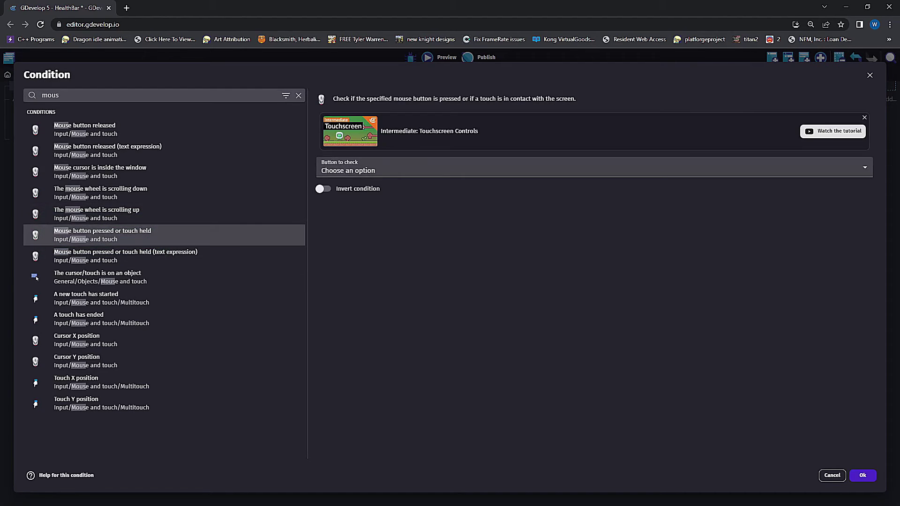
{"action": "left_click", "coordinate": [594, 167]}
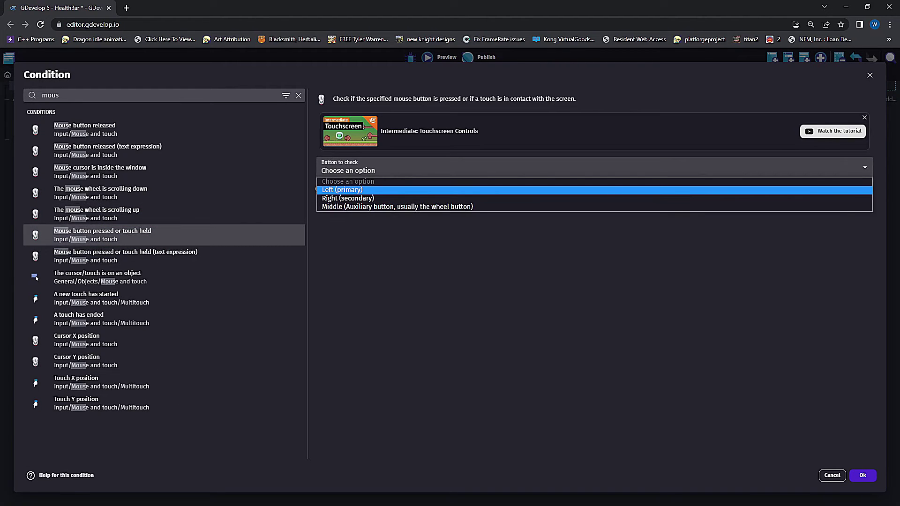
{"action": "left_click", "coordinate": [342, 190]}
{"action": "key", "text": "Return"}
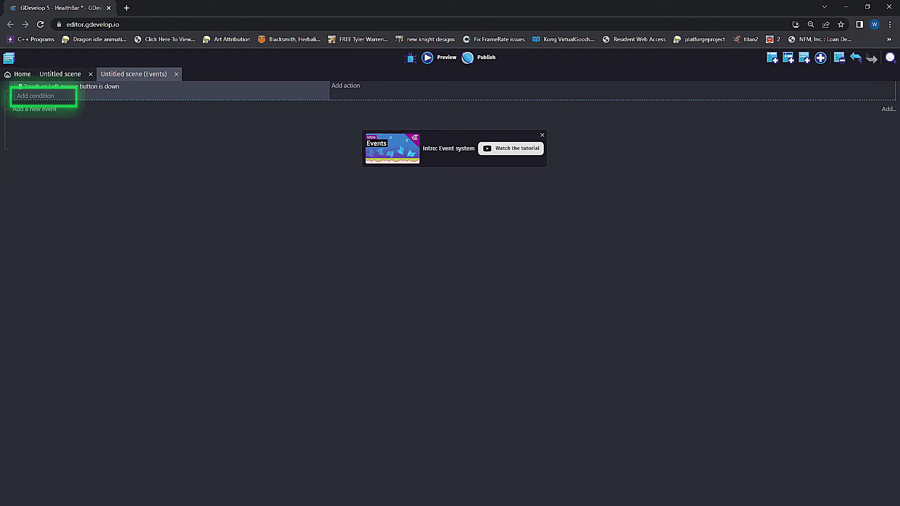
Add a second condition to the same event requiring the cursor or touch to be on RedHero
{"action": "left_click", "coordinate": [35, 96]}
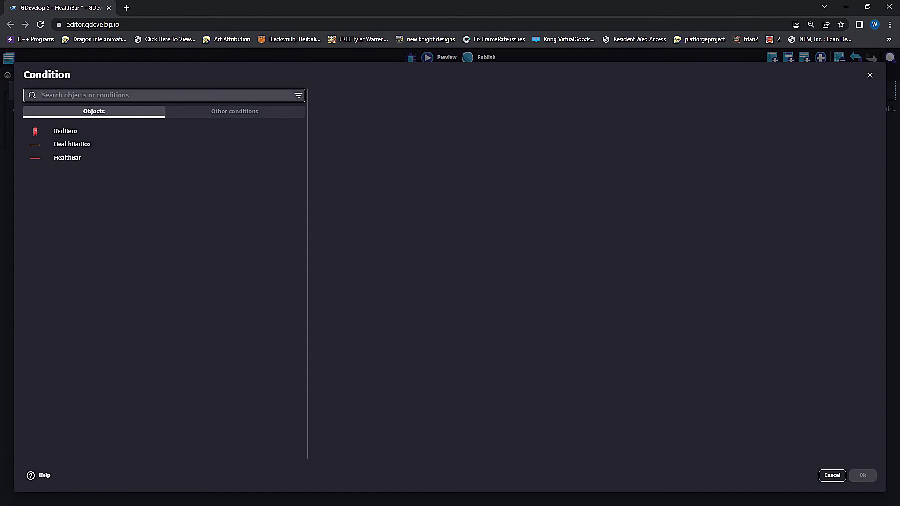
{"action": "type", "text": "mouse"}
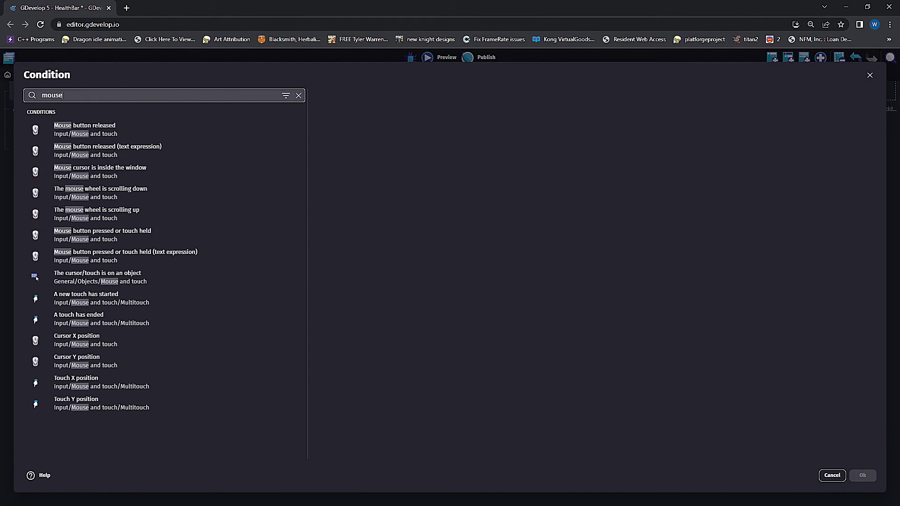
{"action": "left_click", "coordinate": [36, 278]}
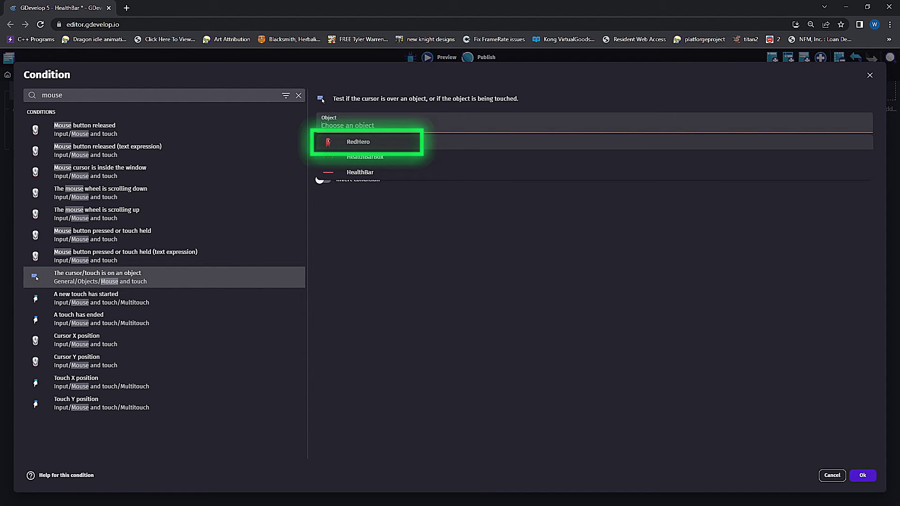
{"action": "key", "text": "Return"}
{"action": "key", "text": "Return"}
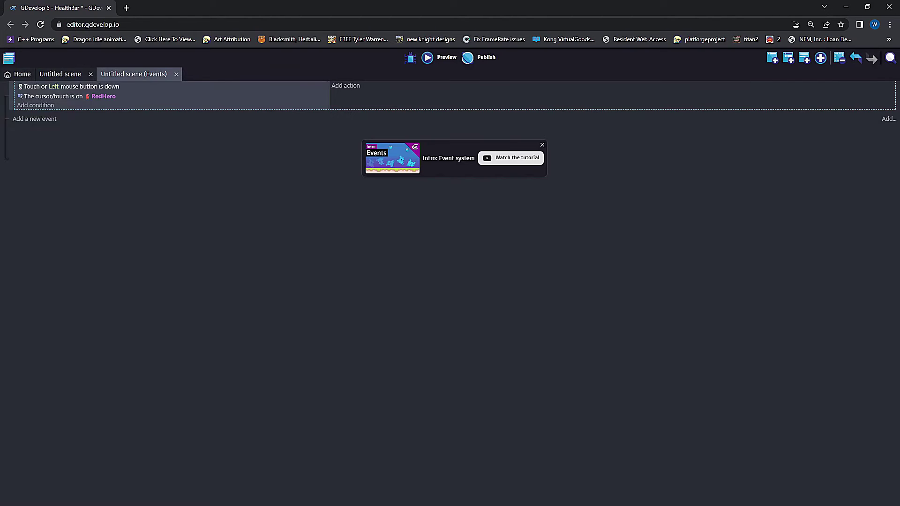
Add a Trigger once while true condition to the same event
{"action": "key", "text": "Return"}
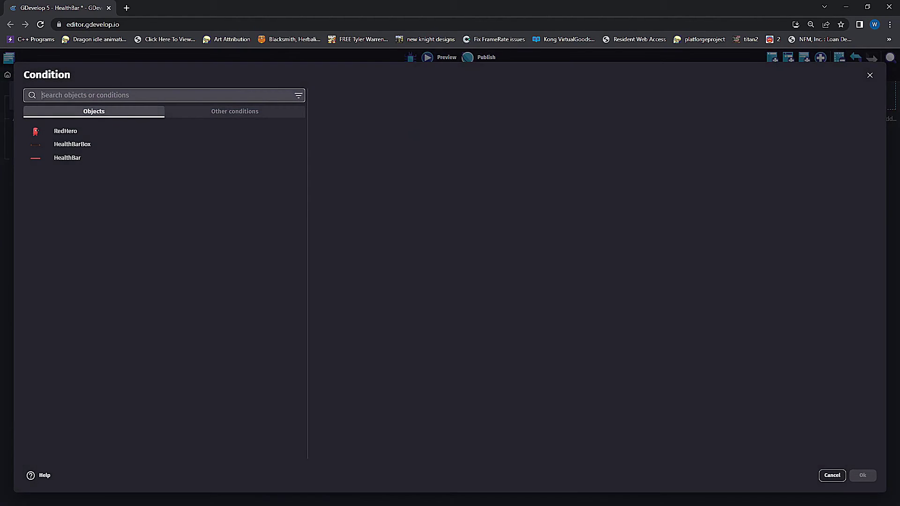
{"action": "type", "text": "once"}
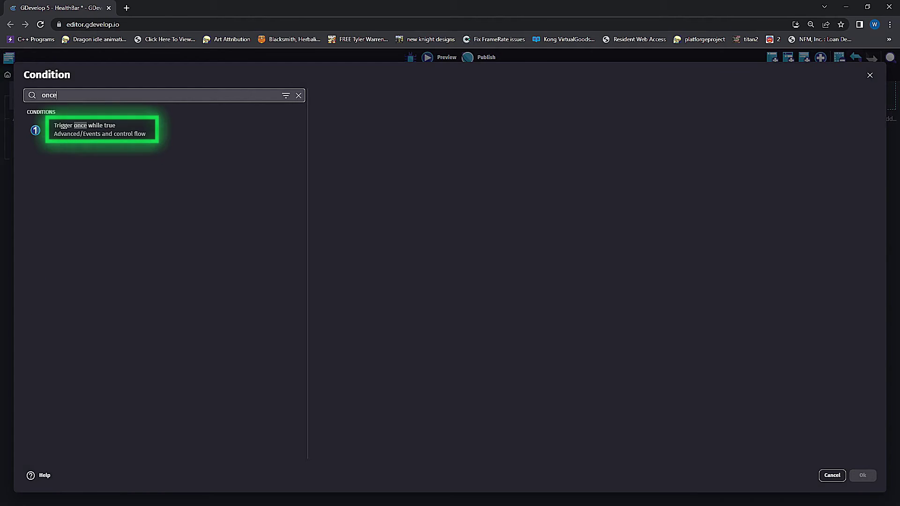
{"action": "left_click", "coordinate": [100, 130]}
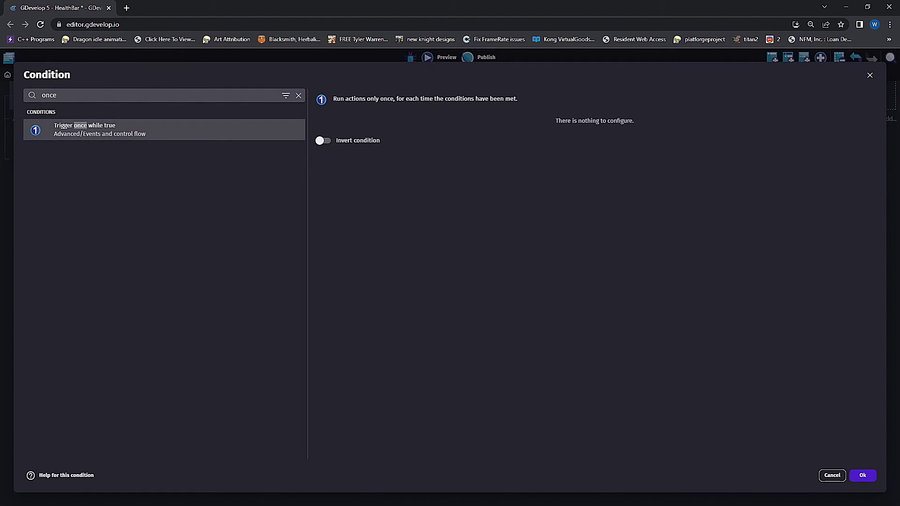
{"action": "left_click", "coordinate": [862, 475]}
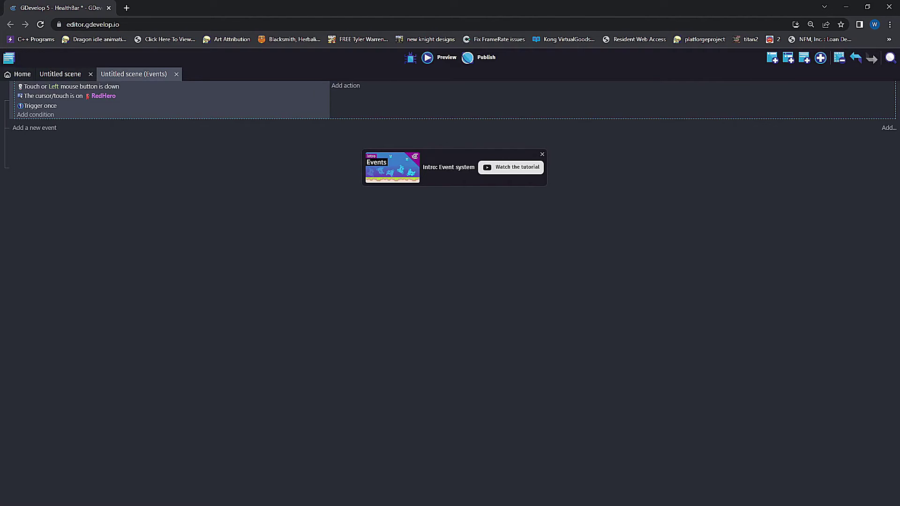
Add a RedHero action to the event that changes the value of an object variable
{"action": "left_click", "coordinate": [345, 85]}
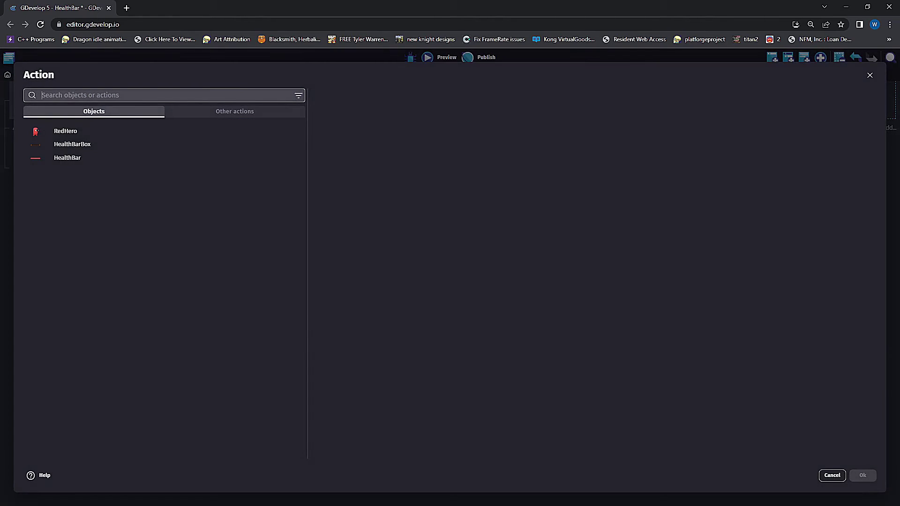
{"action": "left_click", "coordinate": [65, 131]}
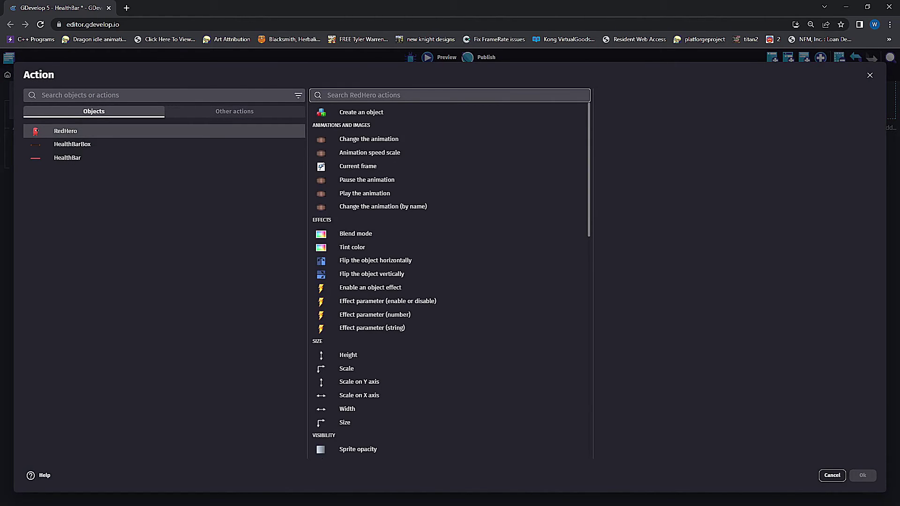
{"action": "type", "text": "va"}
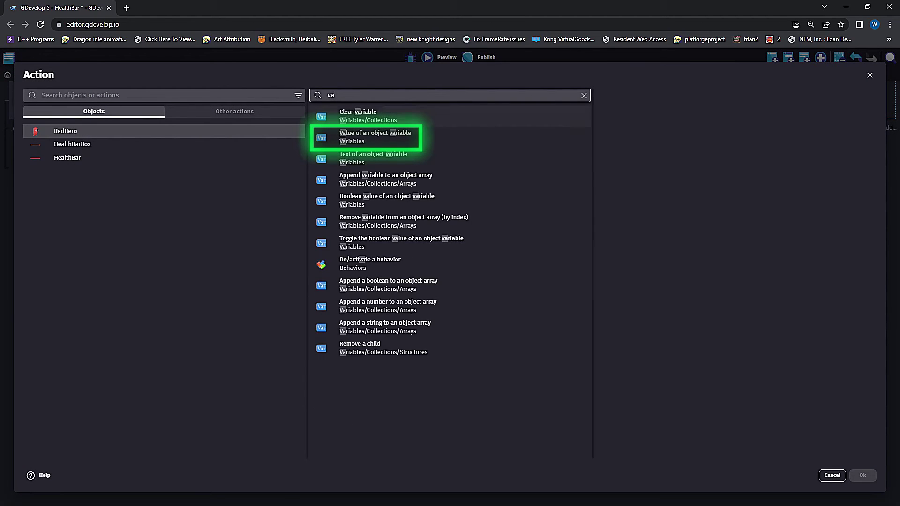
{"action": "left_click", "coordinate": [375, 137]}
Configure the action to subtract 1 from RedHero's Health variable and confirm it
{"action": "left_click", "coordinate": [719, 123]}
{"action": "left_click", "coordinate": [719, 123]}
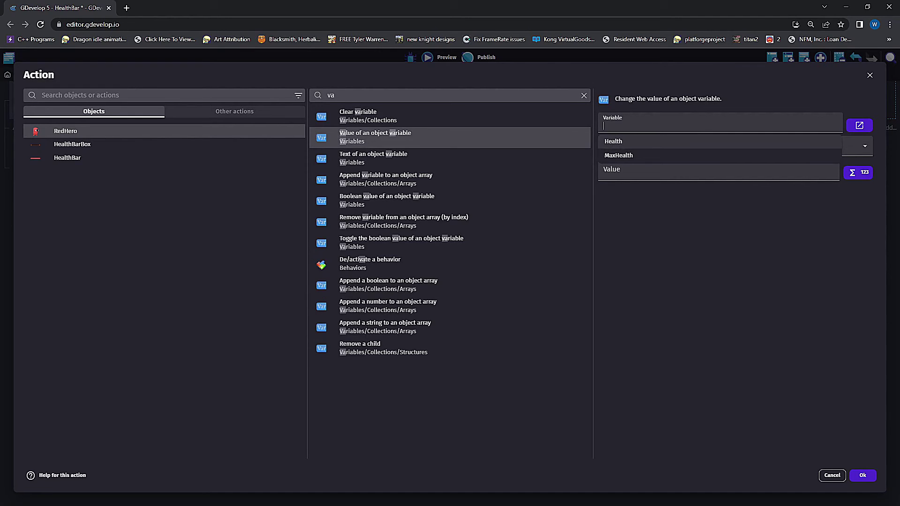
{"action": "left_click", "coordinate": [653, 142]}
{"action": "left_click", "coordinate": [653, 147]}
{"action": "key", "text": "Down"}
{"action": "key", "text": "Down"}
{"action": "key", "text": "Down"}
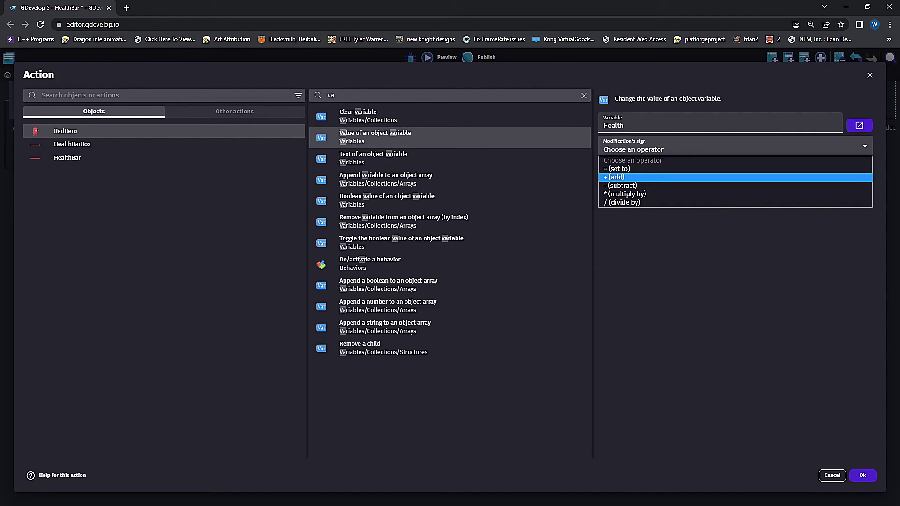
{"action": "key", "text": "Return"}
{"action": "type", "text": "1"}
{"action": "key", "text": "Return"}
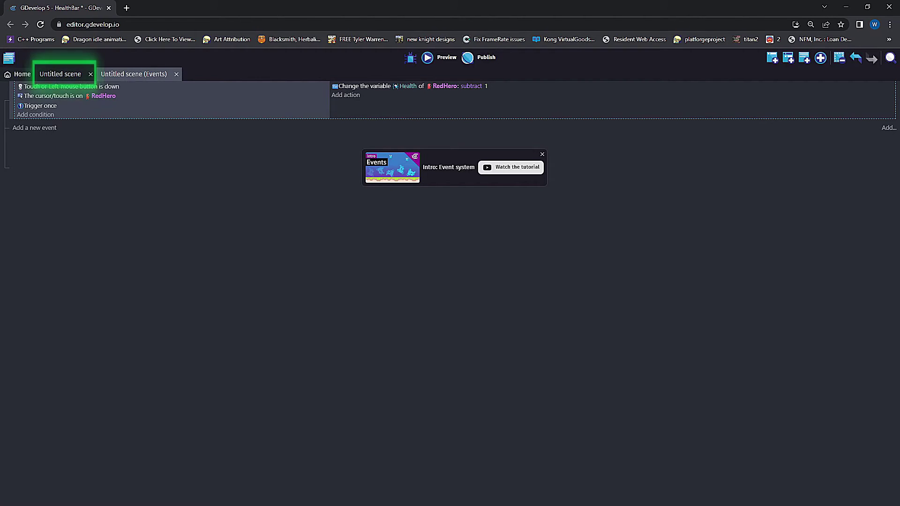
Check the HealthBar instance's width in the scene editor, select that value, and return to the scene's events
{"action": "left_click", "coordinate": [60, 73]}
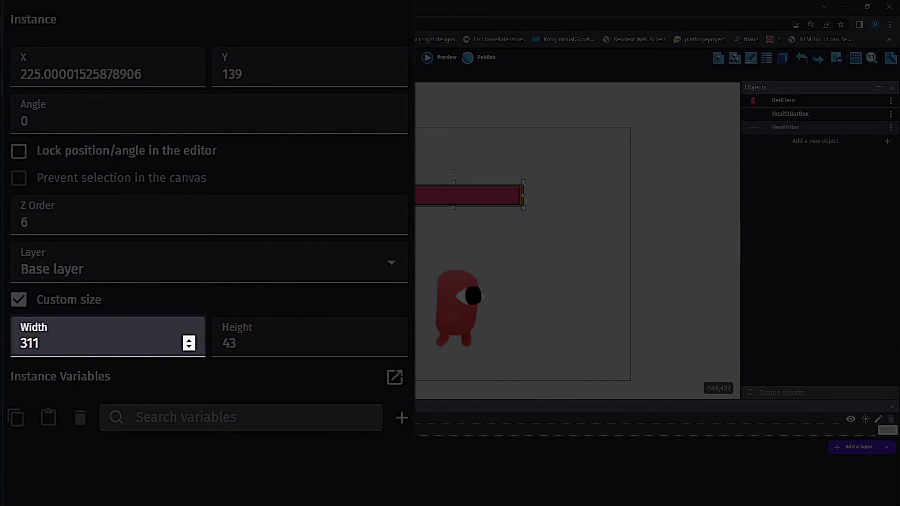
{"action": "left_click_drag", "start_coordinate": [140, 343], "coordinate": [11, 343]}
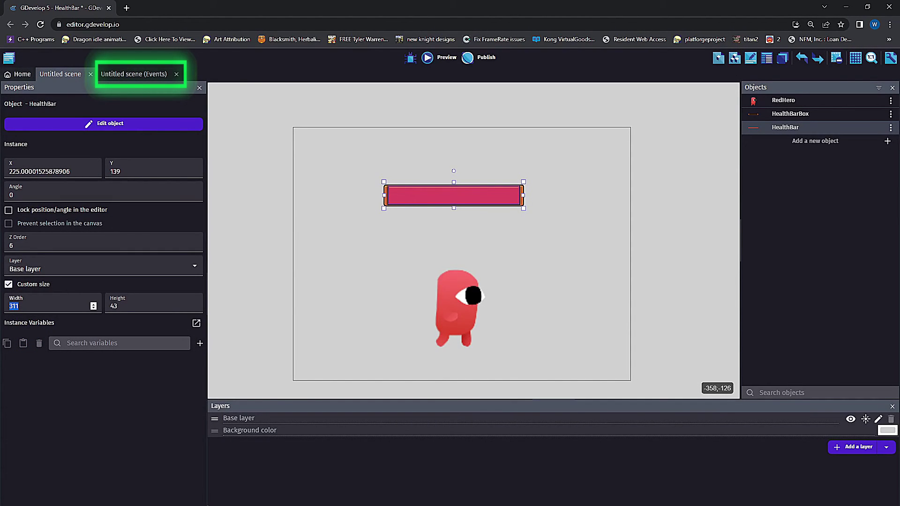
{"action": "left_click", "coordinate": [141, 74]}
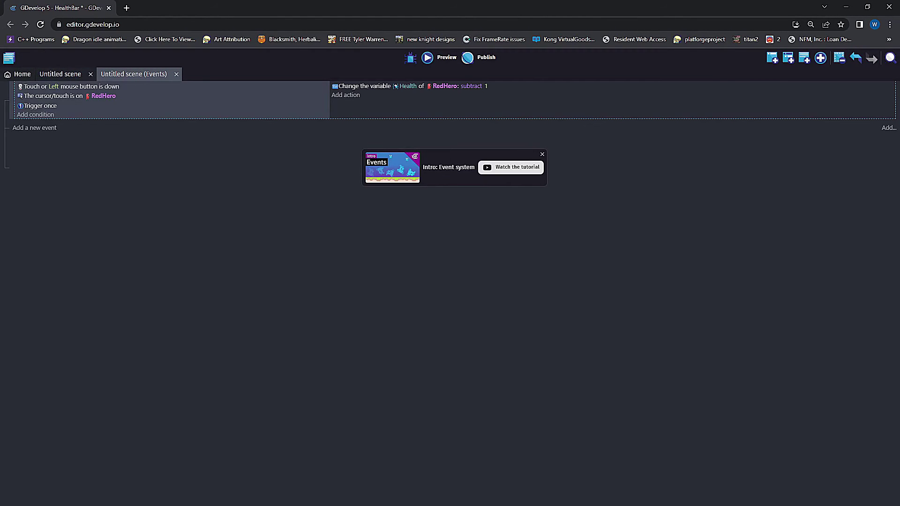
Add a second action to the event that modifies HealthBar's Width with the set to operator
{"action": "left_click", "coordinate": [345, 95]}
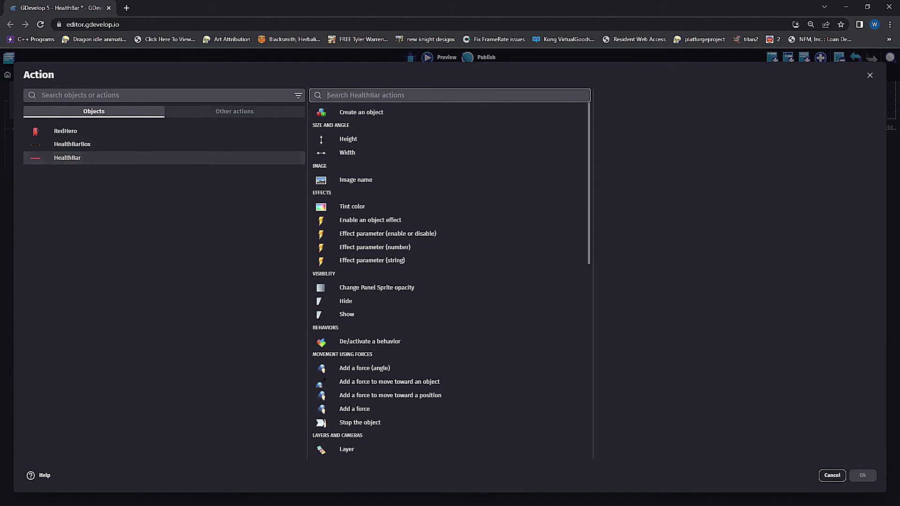
{"action": "left_click", "coordinate": [347, 152]}
{"action": "left_click", "coordinate": [731, 123]}
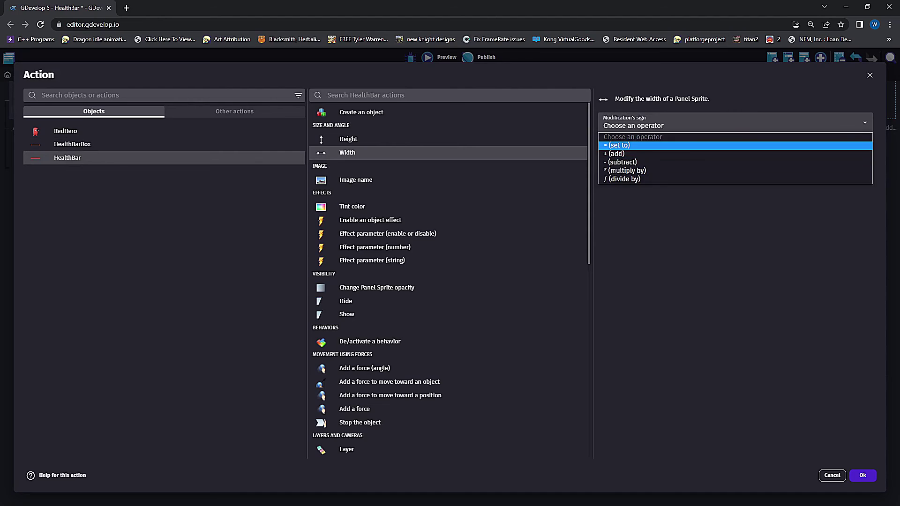
{"action": "left_click", "coordinate": [613, 145]}
{"action": "left_click", "coordinate": [605, 151]}
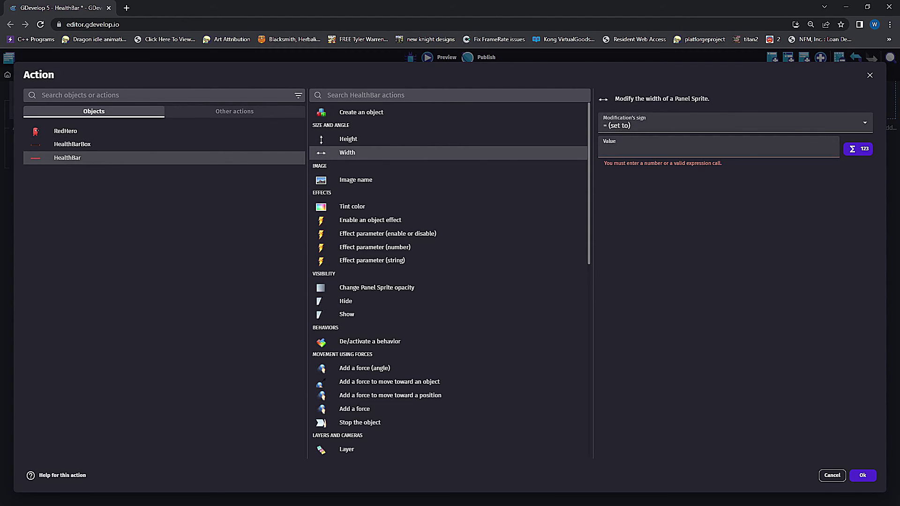
Enter RedHero.Variable(Health)/RedHero.Variable(MaxHealth)*311 as the value of the HealthBar width action
{"action": "type", "text": "red"}
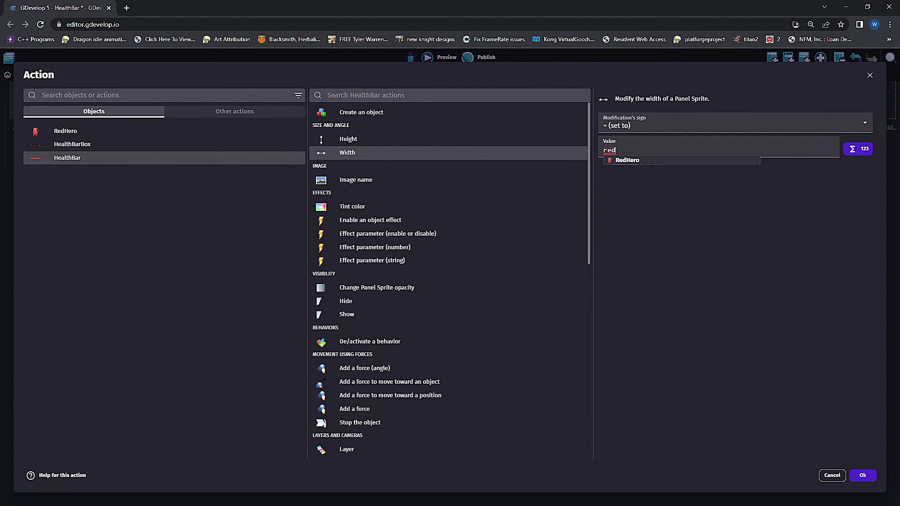
{"action": "key", "text": "Return"}
{"action": "type", "text": ".var"}
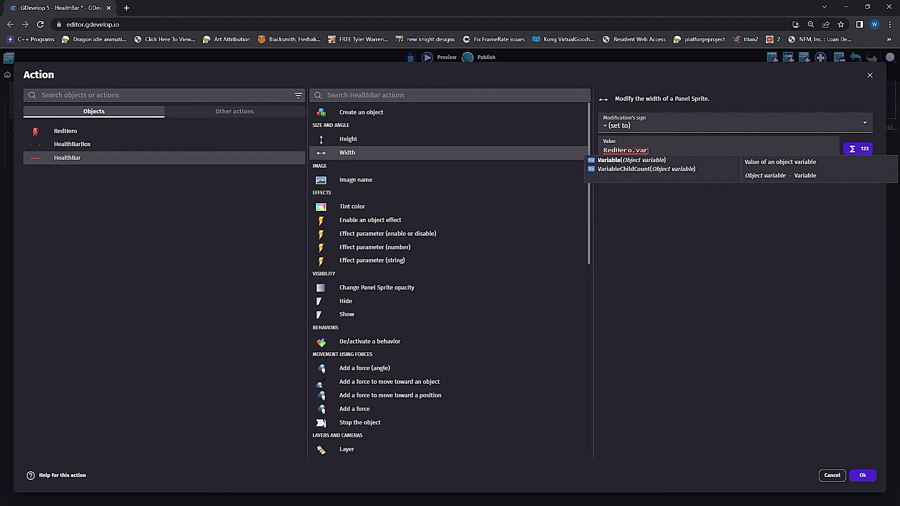
{"action": "key", "text": "Return"}
{"action": "type", "text": "Health"}
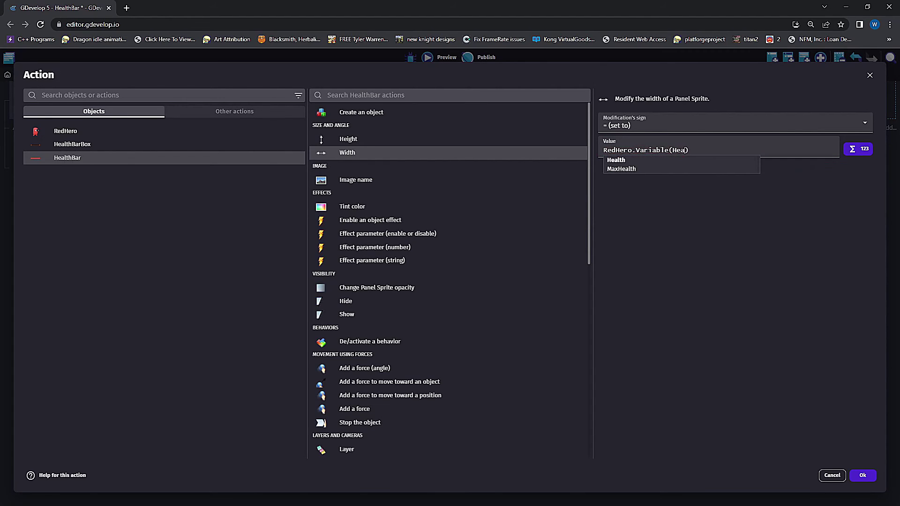
{"action": "key", "text": "End"}
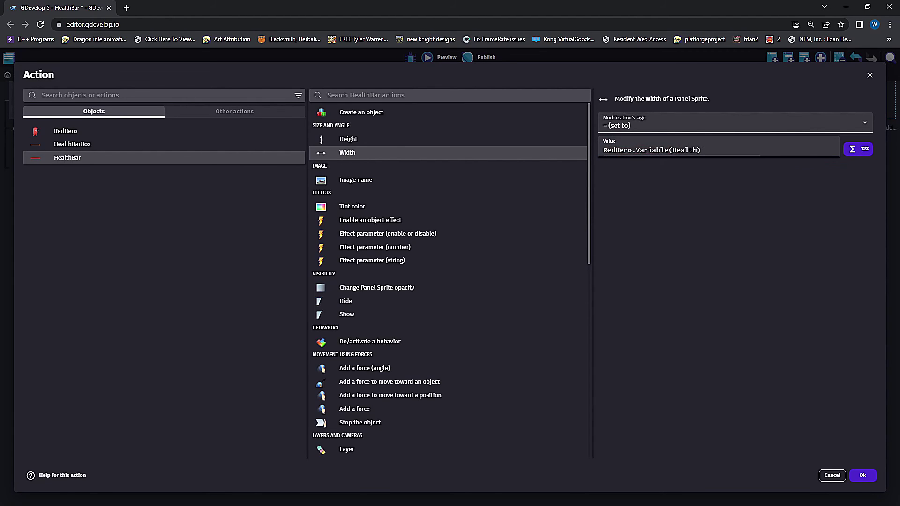
{"action": "type", "text": "/Red"}
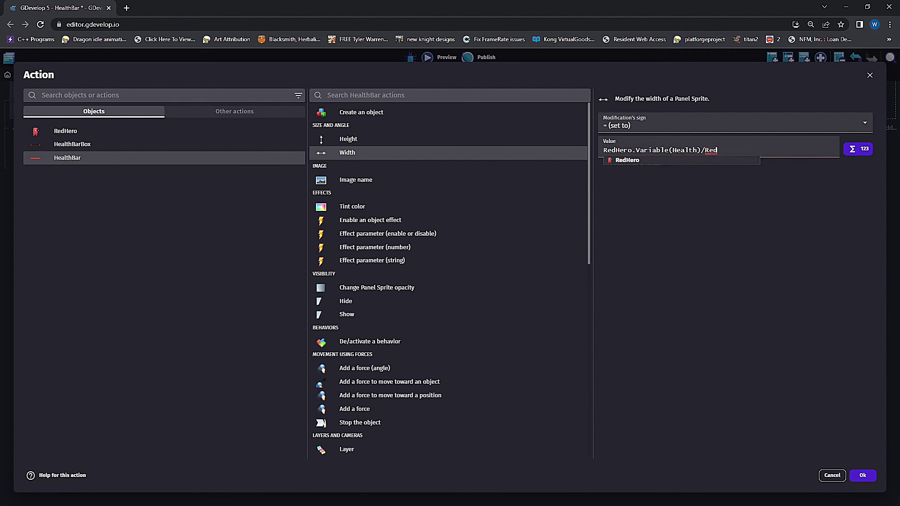
{"action": "type", "text": "Hero."}
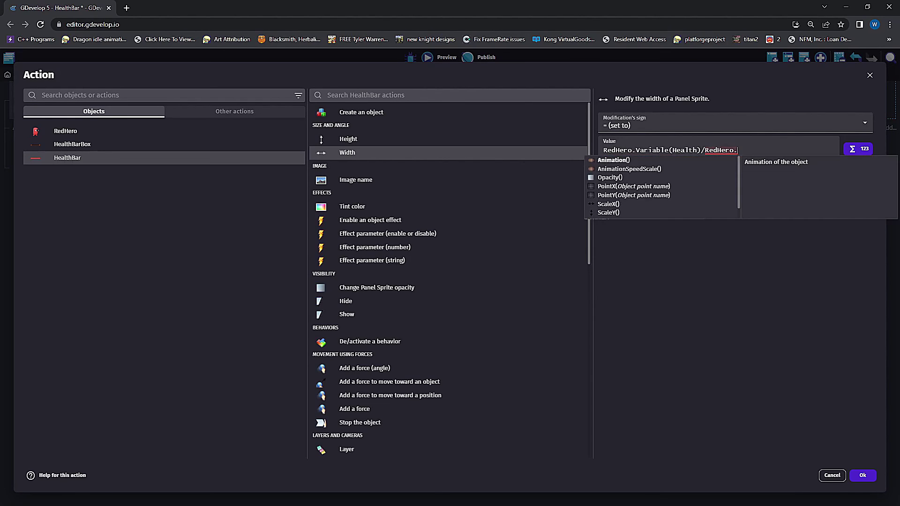
{"action": "type", "text": "Variable()"}
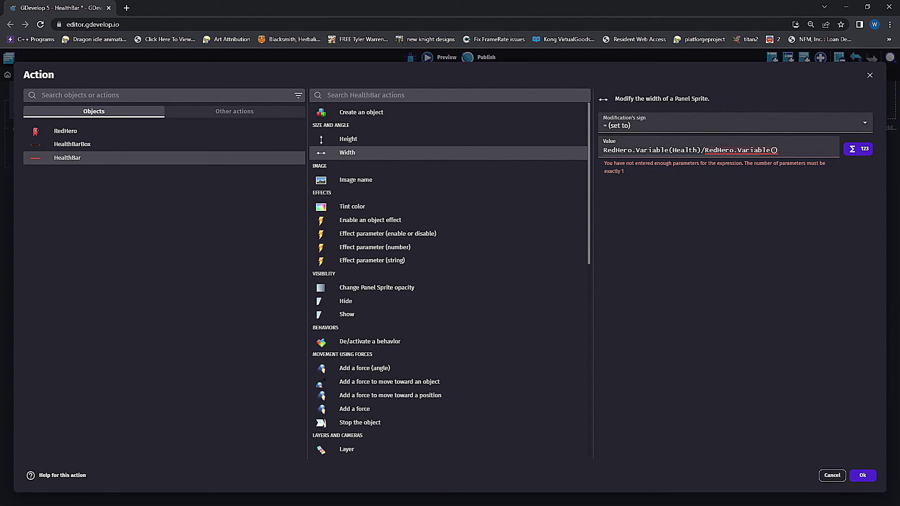
{"action": "type", "text": "MaxH"}
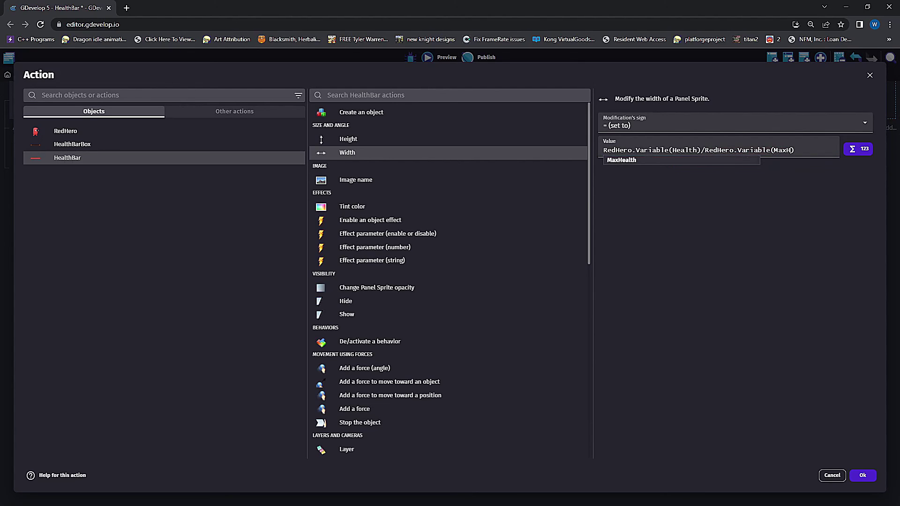
{"action": "type", "text": "ealth"}
{"action": "type", "text": "*"}
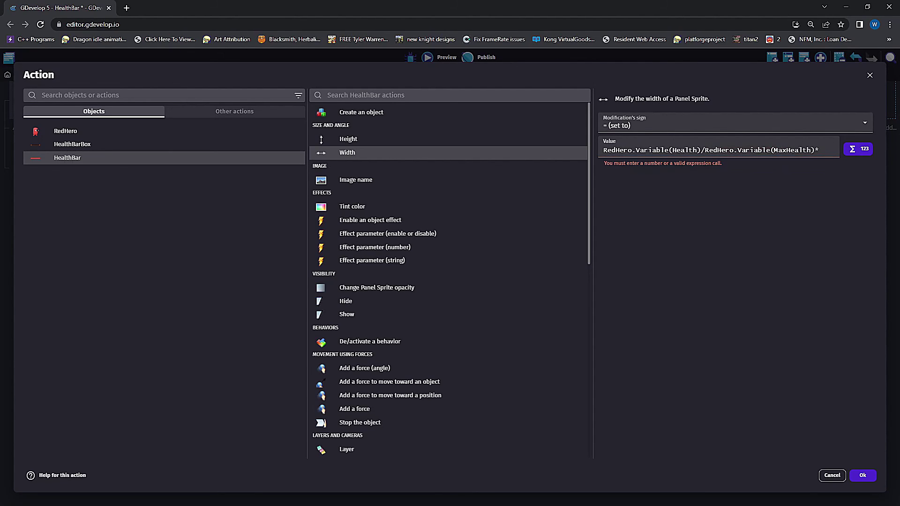
{"action": "type", "text": "311"}
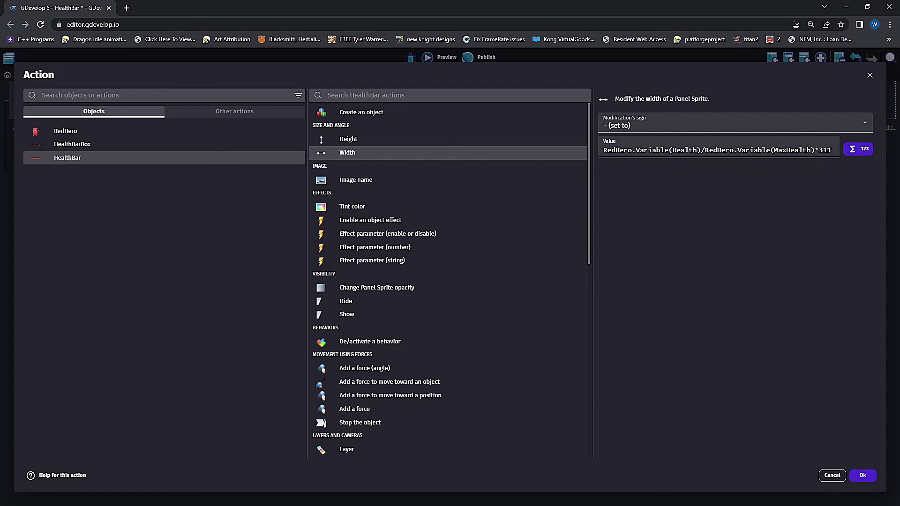
Confirm the HealthBar width action and test the health bar in a scene preview, closing the preview when done
{"action": "left_click", "coordinate": [862, 475]}
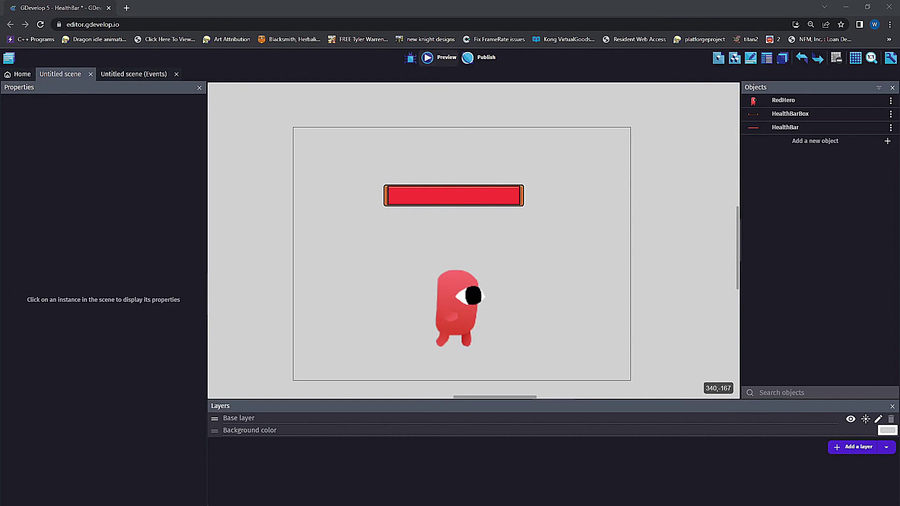
{"action": "left_click", "coordinate": [438, 57]}
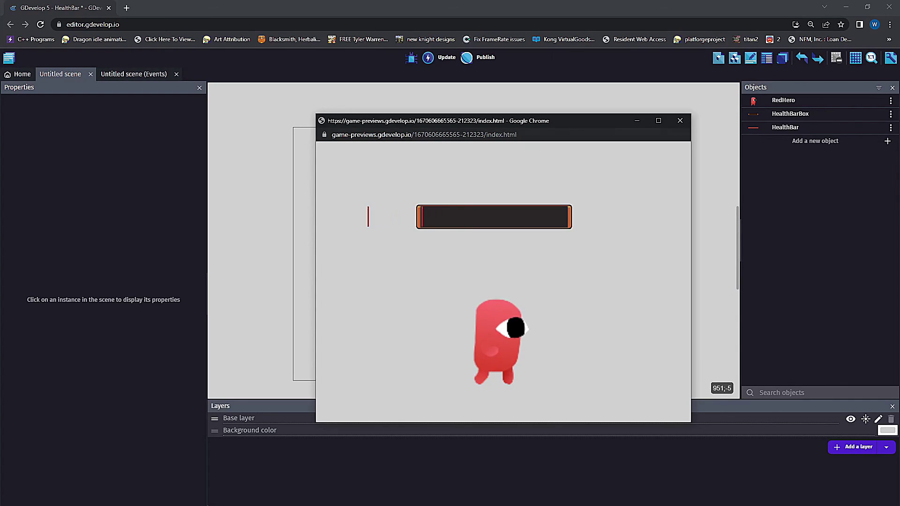
{"action": "left_click", "coordinate": [680, 121]}
In the scene's events, change the HealthBar width action's value to clamp(RedHero.Variable(Health)/RedHero.Variable(MaxHealth)*311,0,311)
{"action": "left_click", "coordinate": [133, 74]}
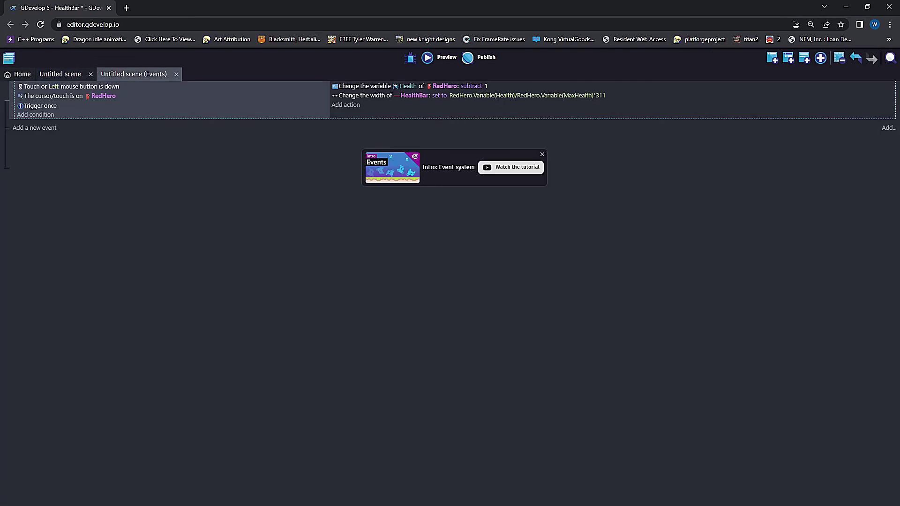
{"action": "left_click", "coordinate": [535, 96]}
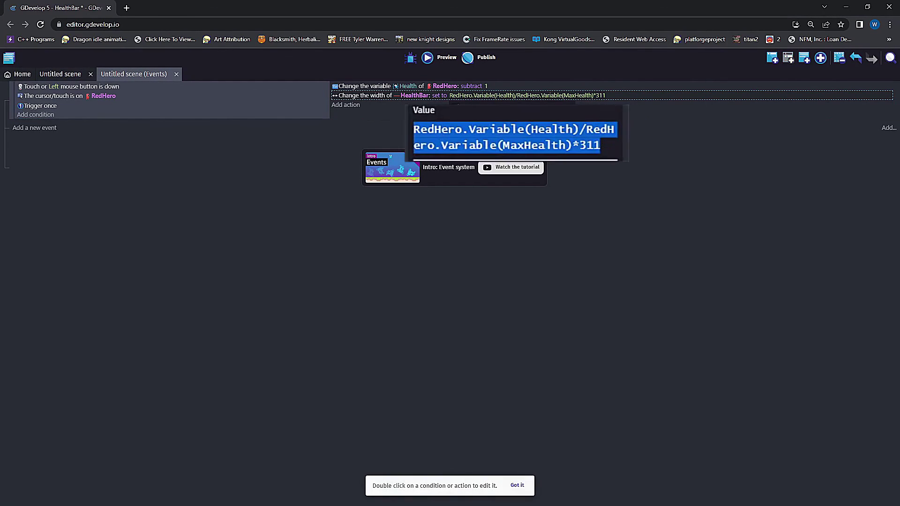
{"action": "left_click", "coordinate": [406, 131]}
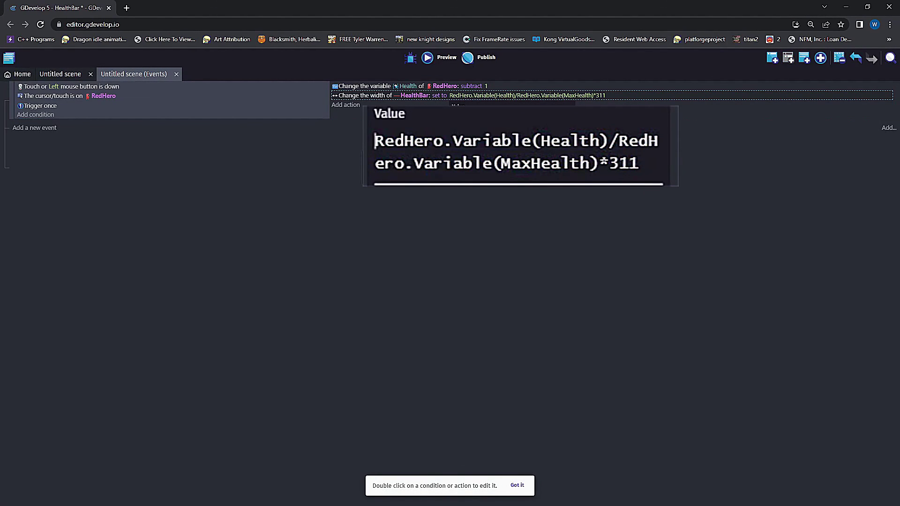
{"action": "type", "text": "clamp"}
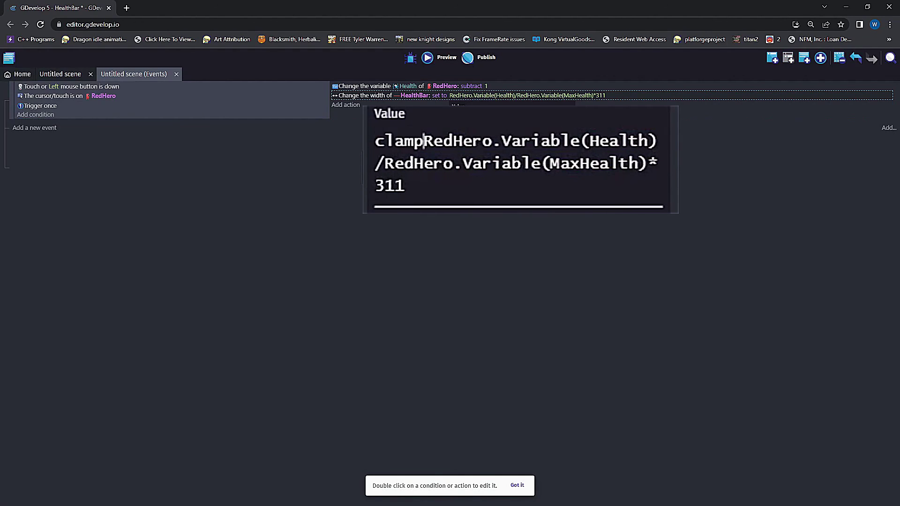
{"action": "type", "text": "("}
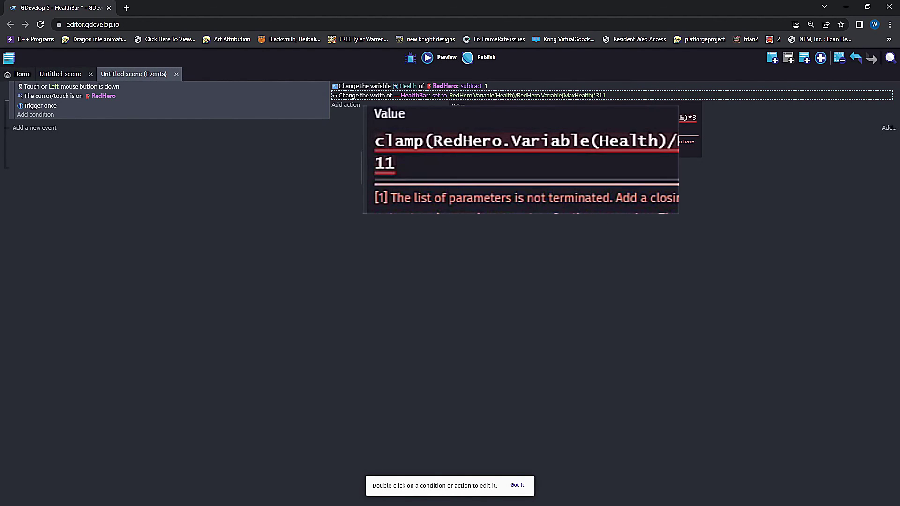
{"action": "type", "text": ",0,"}
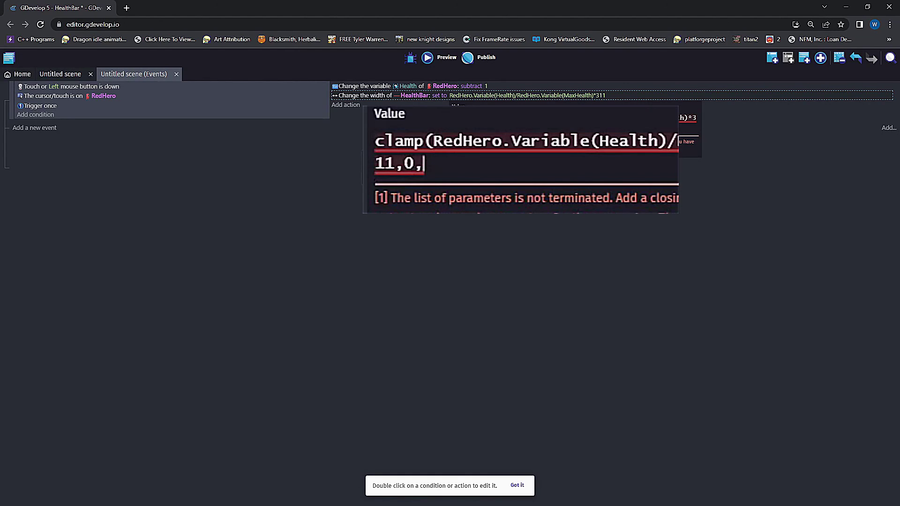
{"action": "type", "text": "311)"}
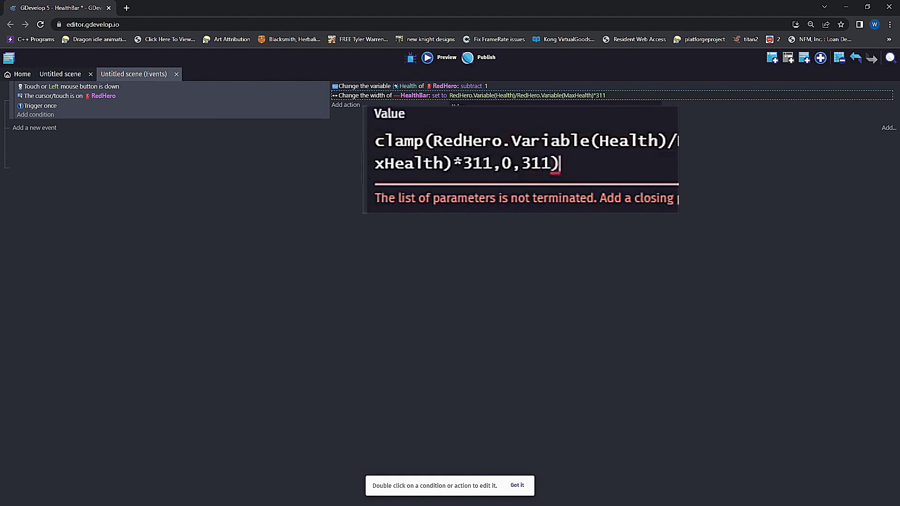
{"action": "key", "text": "Return"}
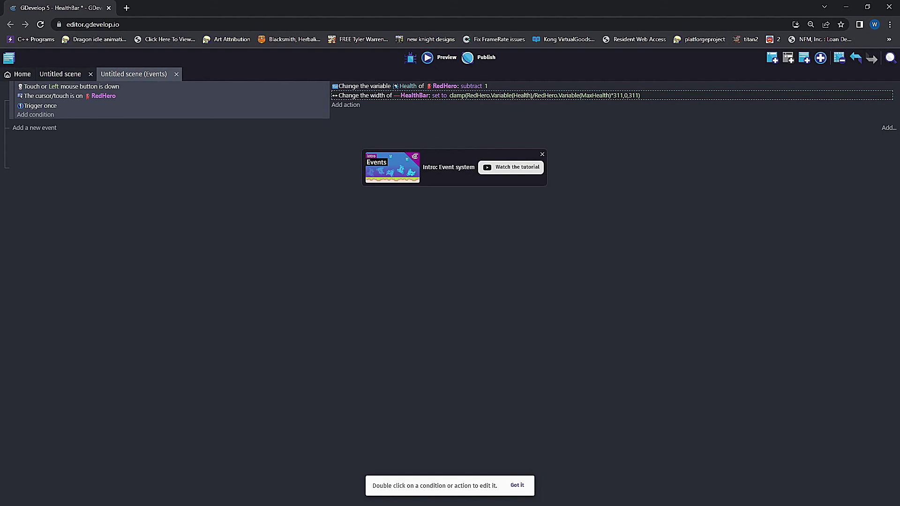